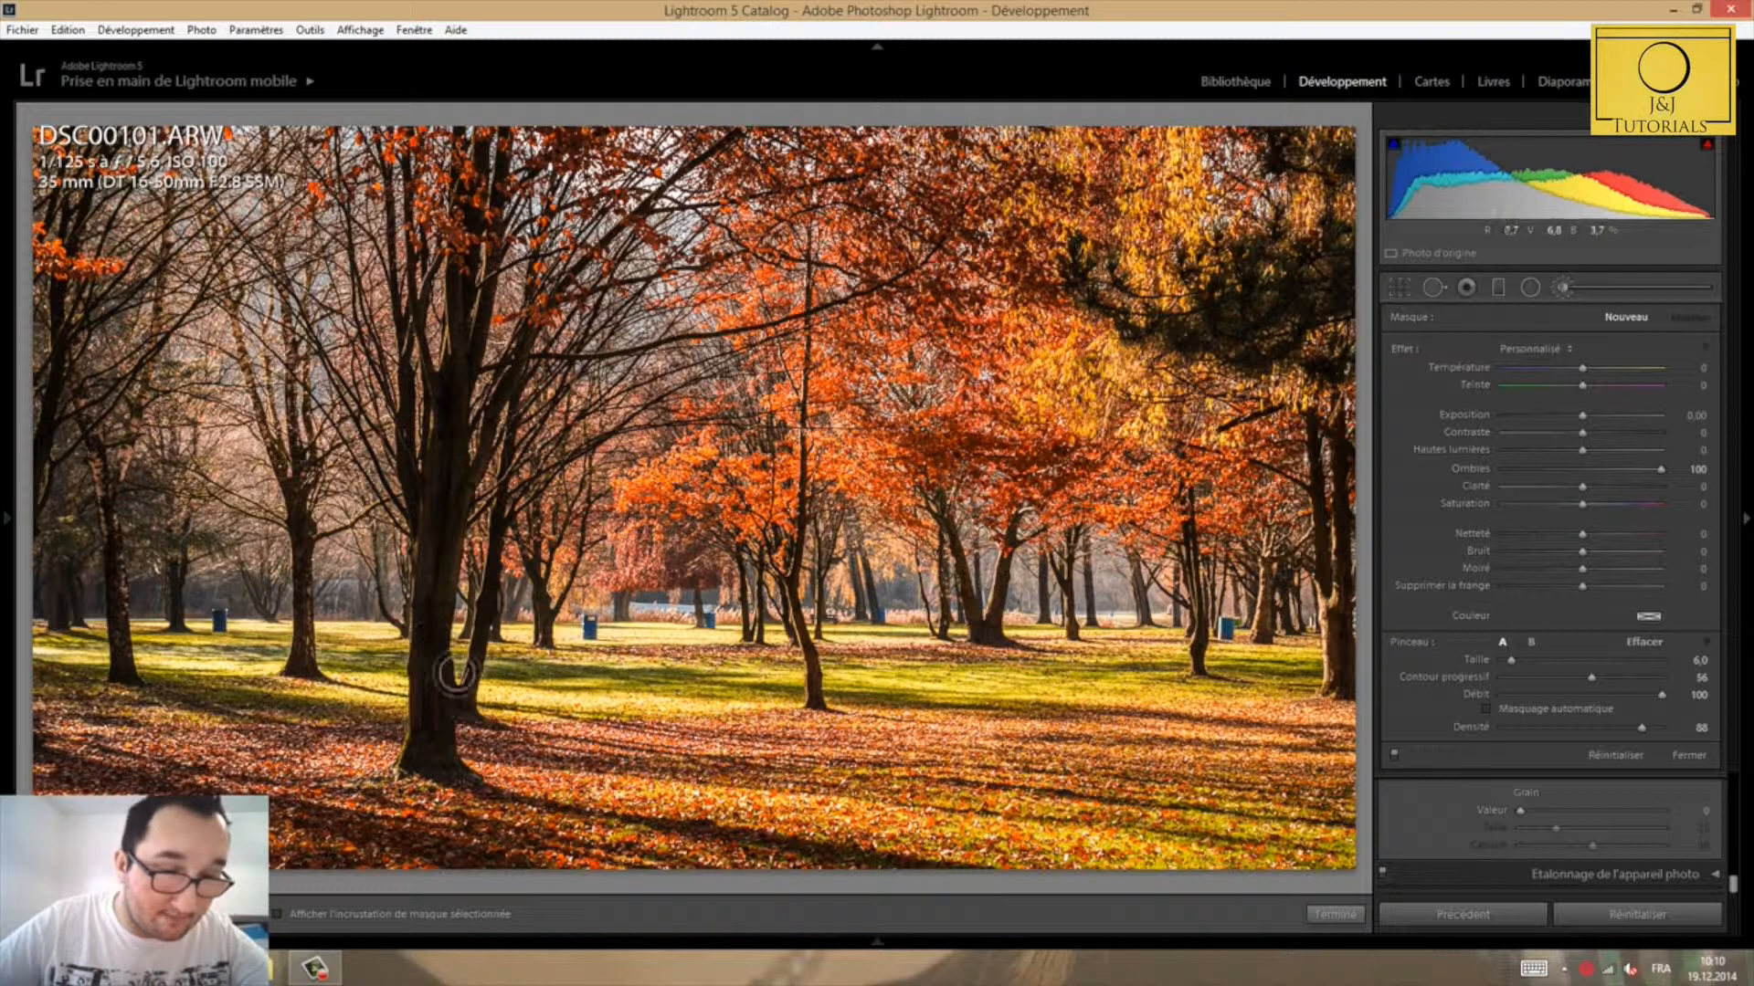
Step: Paint a shadows adjustment of 100 over the tree trunks across the photo with brush size reduced to 2.0
scroll(453, 735, down, 2)
mouse_move(431, 717)
mouse_down()
mouse_move(458, 294)
mouse_move(414, 502)
mouse_move(405, 338)
mouse_move(466, 485)
mouse_move(516, 365)
mouse_move(459, 696)
mouse_up()
scroll(461, 361, down, 2)
mouse_move(314, 673)
mouse_down()
mouse_move(301, 507)
mouse_move(319, 680)
mouse_move(288, 678)
mouse_up()
mouse_move(105, 583)
mouse_down()
mouse_move(124, 673)
mouse_move(111, 498)
mouse_move(119, 634)
mouse_up()
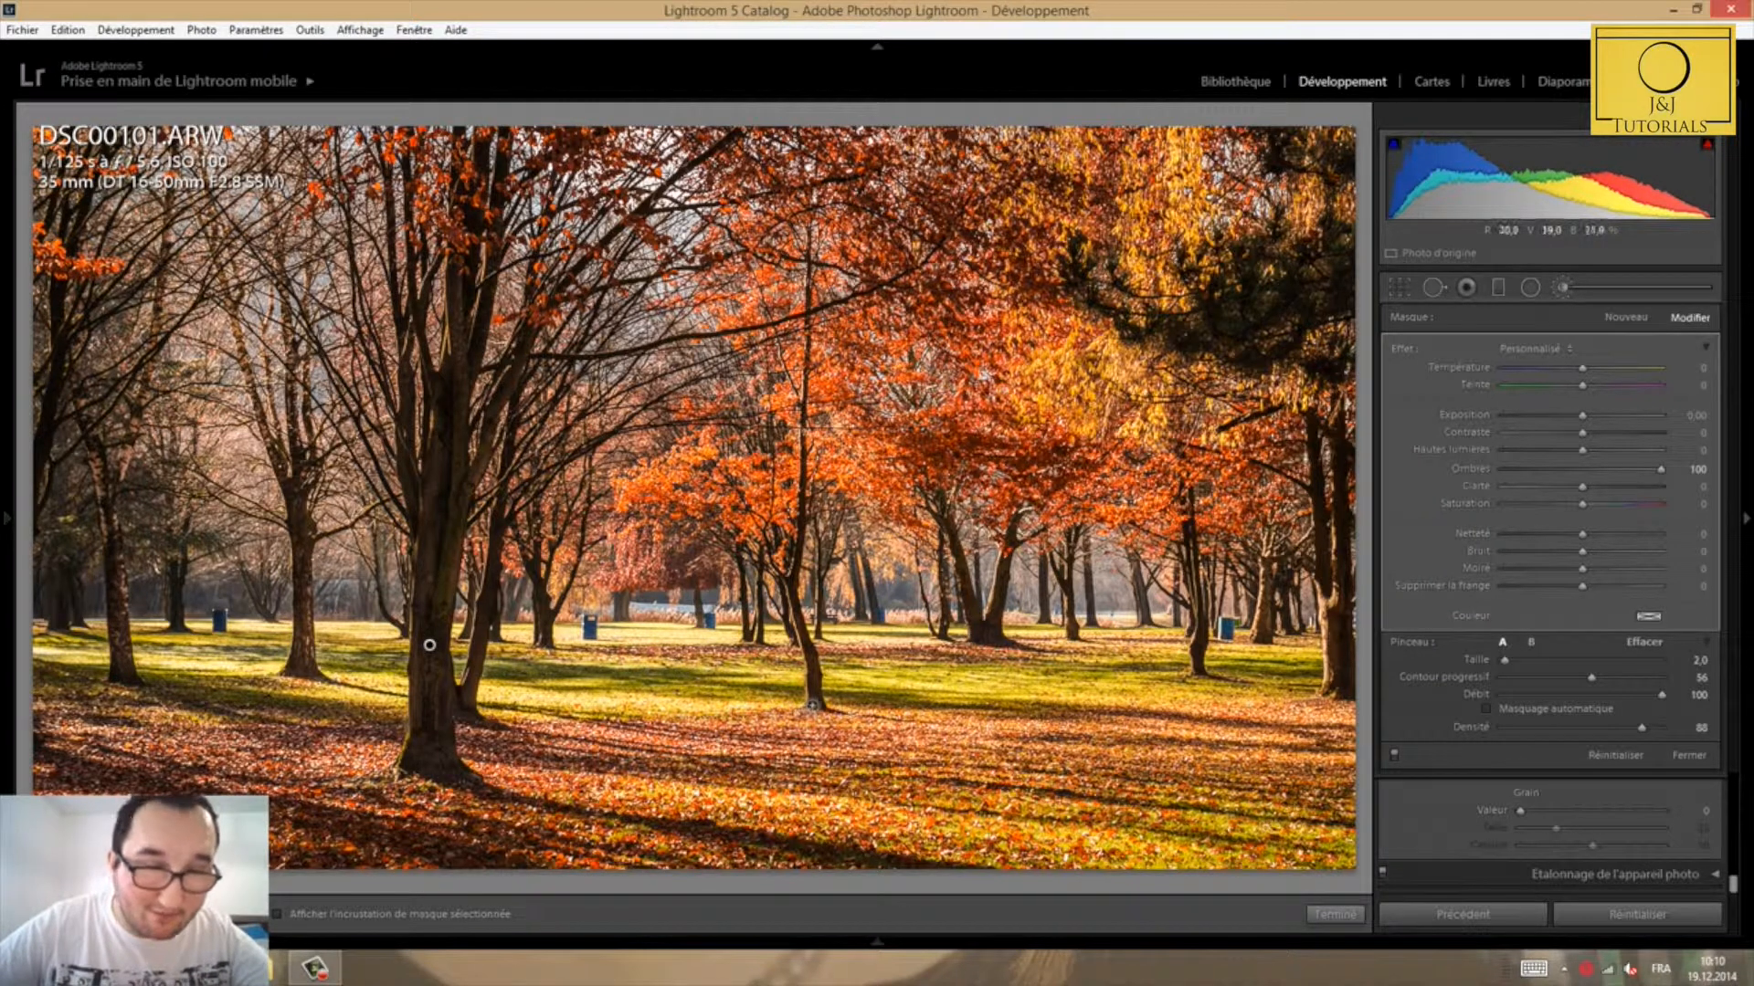
mouse_move(817, 670)
mouse_down()
mouse_move(818, 685)
mouse_move(788, 590)
mouse_move(801, 447)
mouse_up()
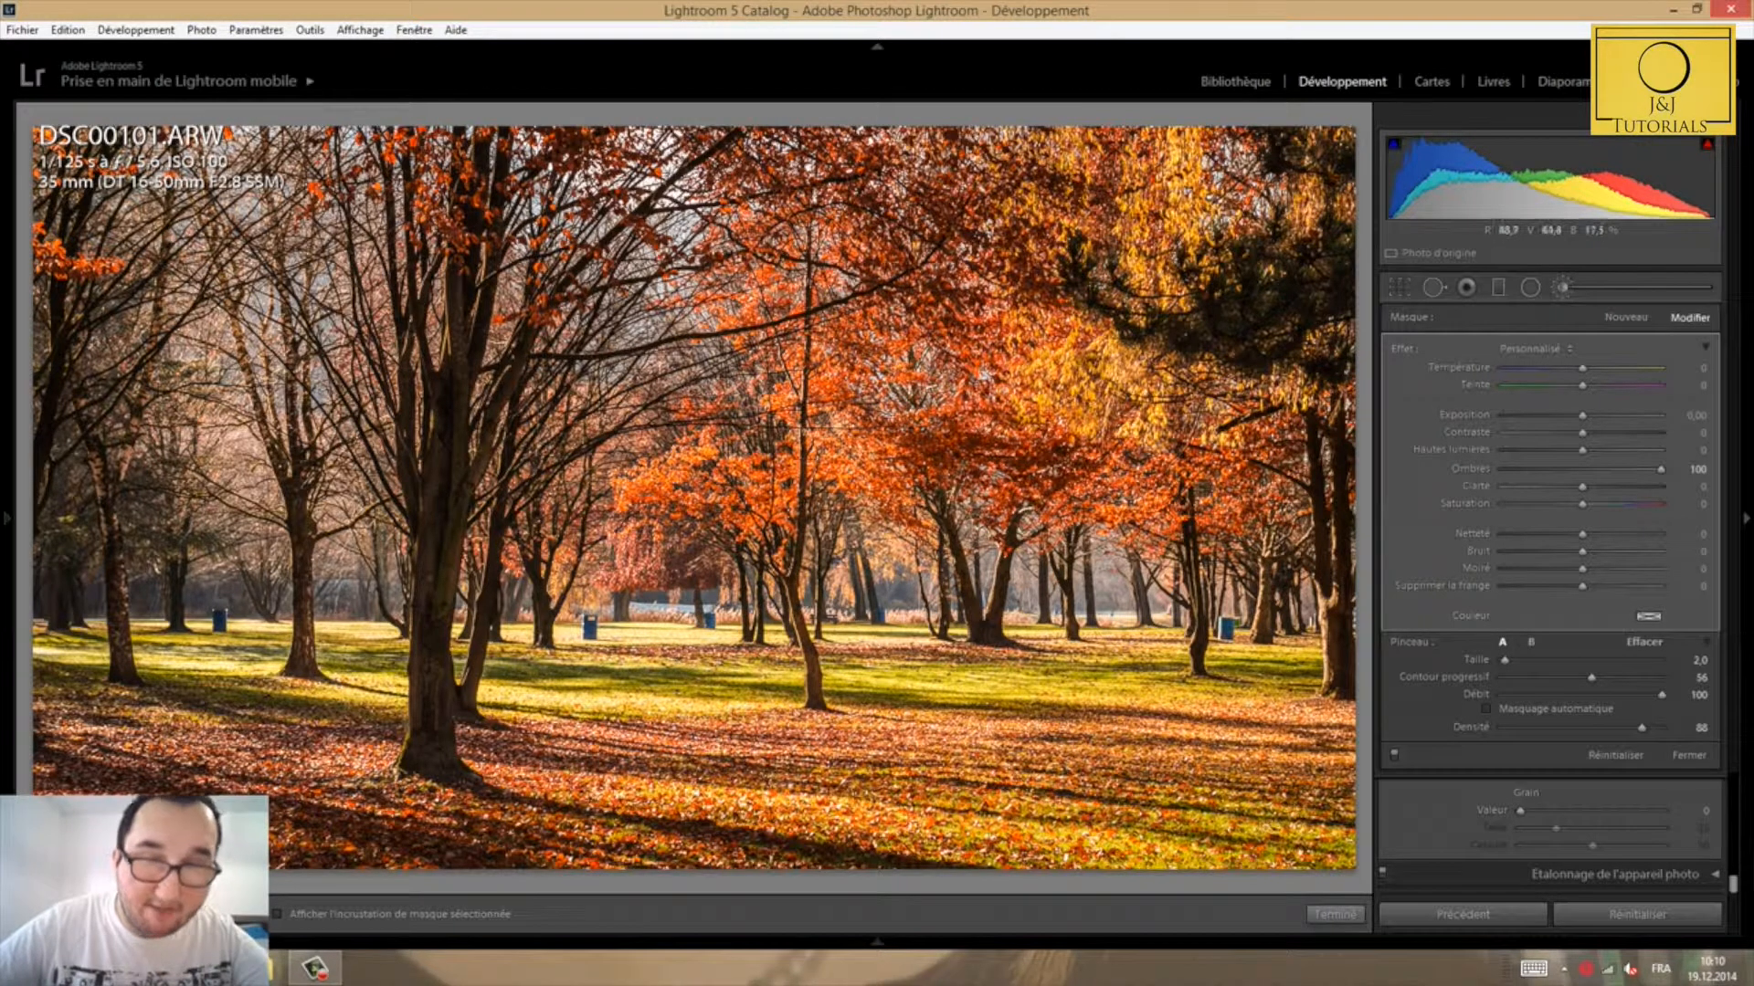
mouse_move(954, 545)
mouse_down()
mouse_move(997, 635)
mouse_move(1018, 544)
mouse_move(998, 628)
mouse_up()
mouse_move(1347, 639)
mouse_down()
mouse_move(1341, 688)
mouse_move(1343, 438)
mouse_move(1340, 487)
mouse_move(1316, 416)
mouse_move(1326, 585)
mouse_move(1327, 562)
mouse_move(1297, 660)
mouse_up()
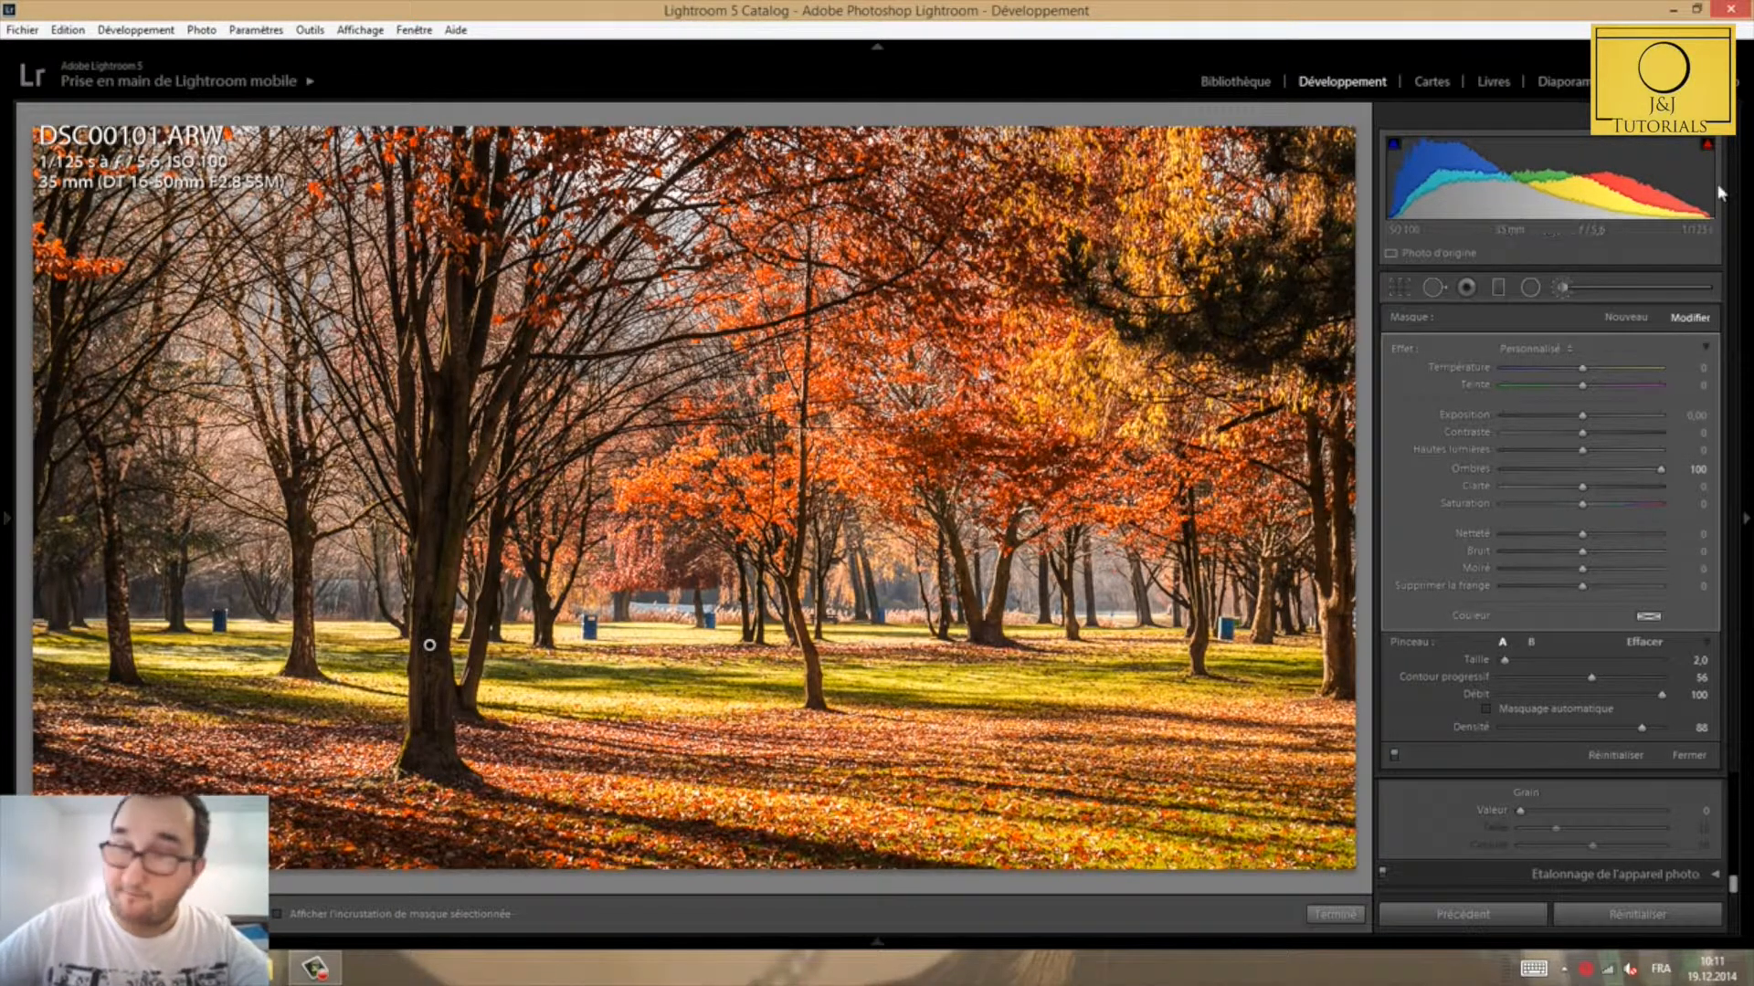
Step: Leave the adjustment brush, then set the exposure to +0.61 and the white balance temperature to 10282
click(1637, 291)
scroll(1613, 398, up, 15)
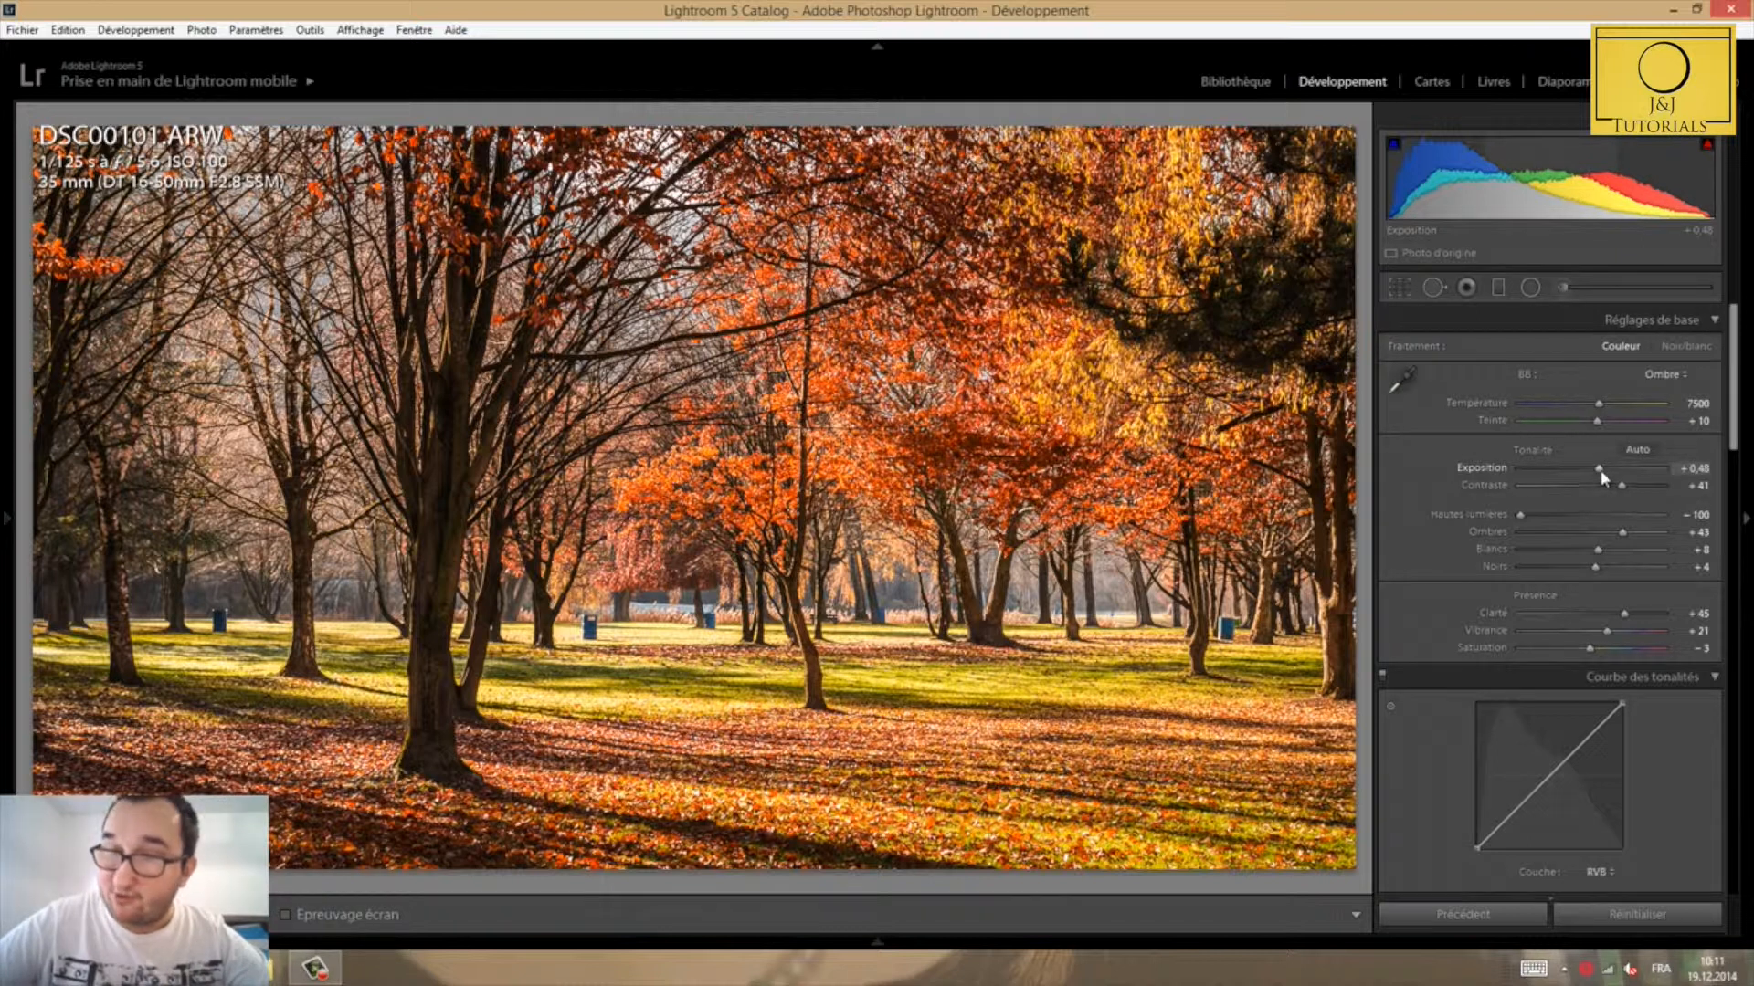
drag(1599, 476, 1596, 476)
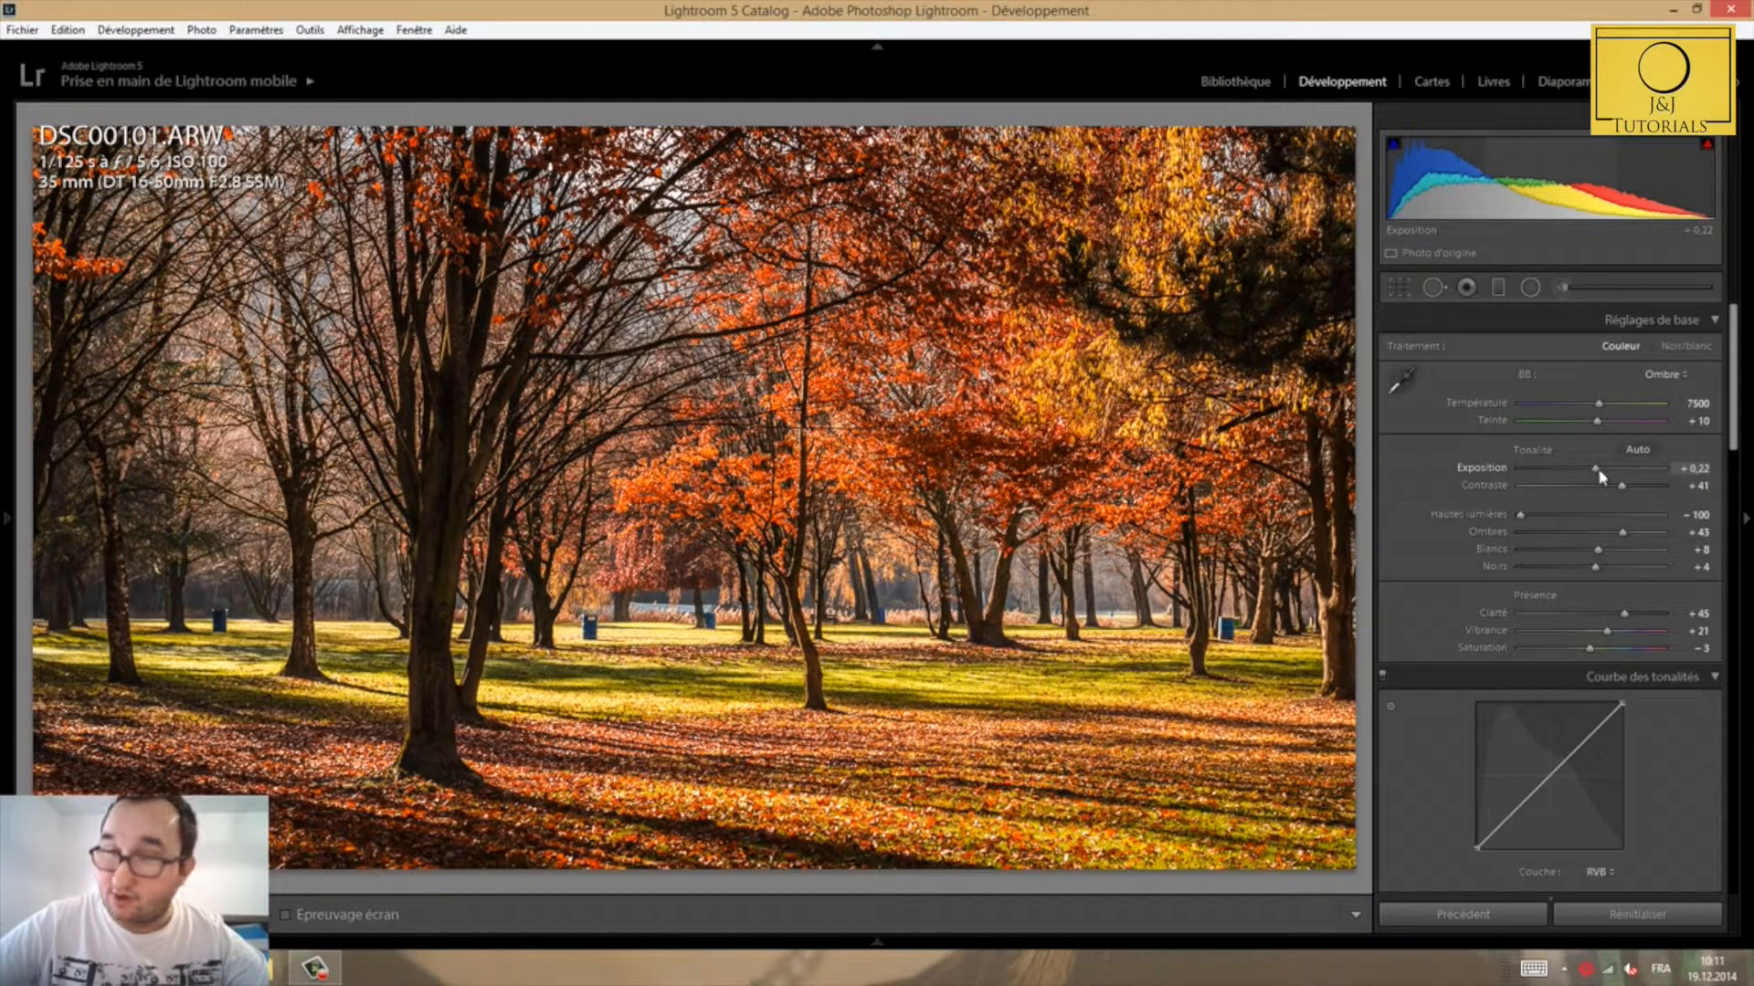
drag(1599, 476, 1605, 475)
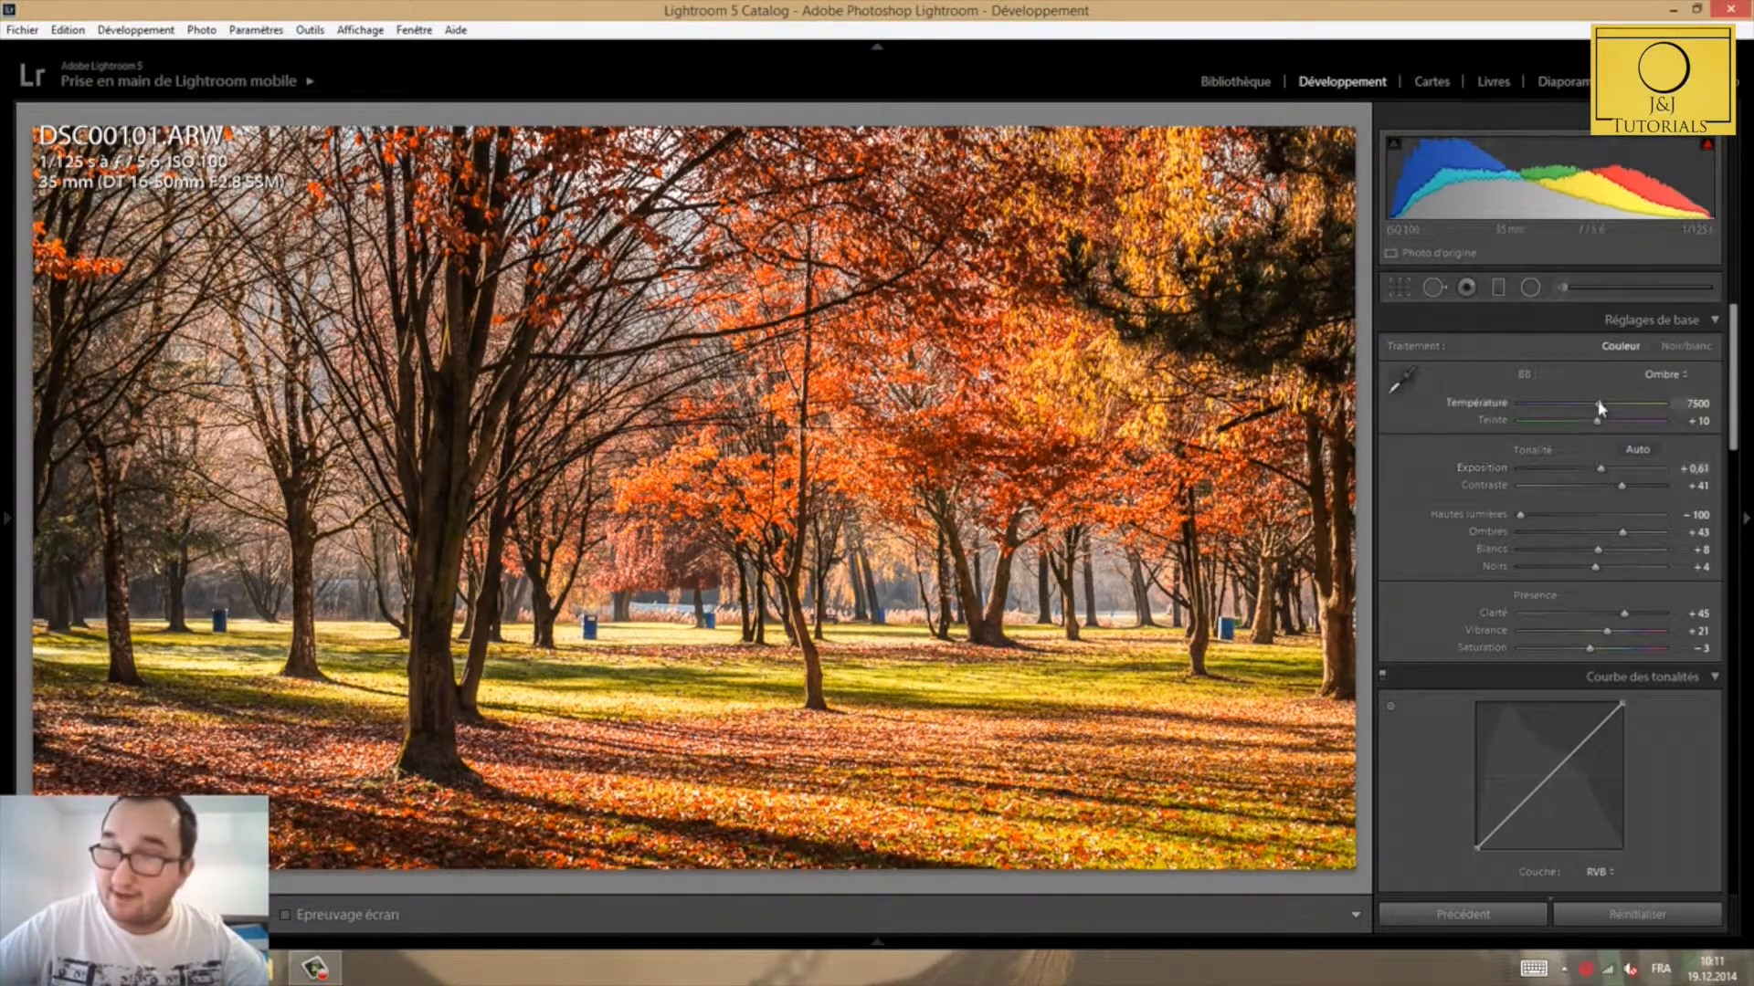
drag(1601, 408, 1623, 414)
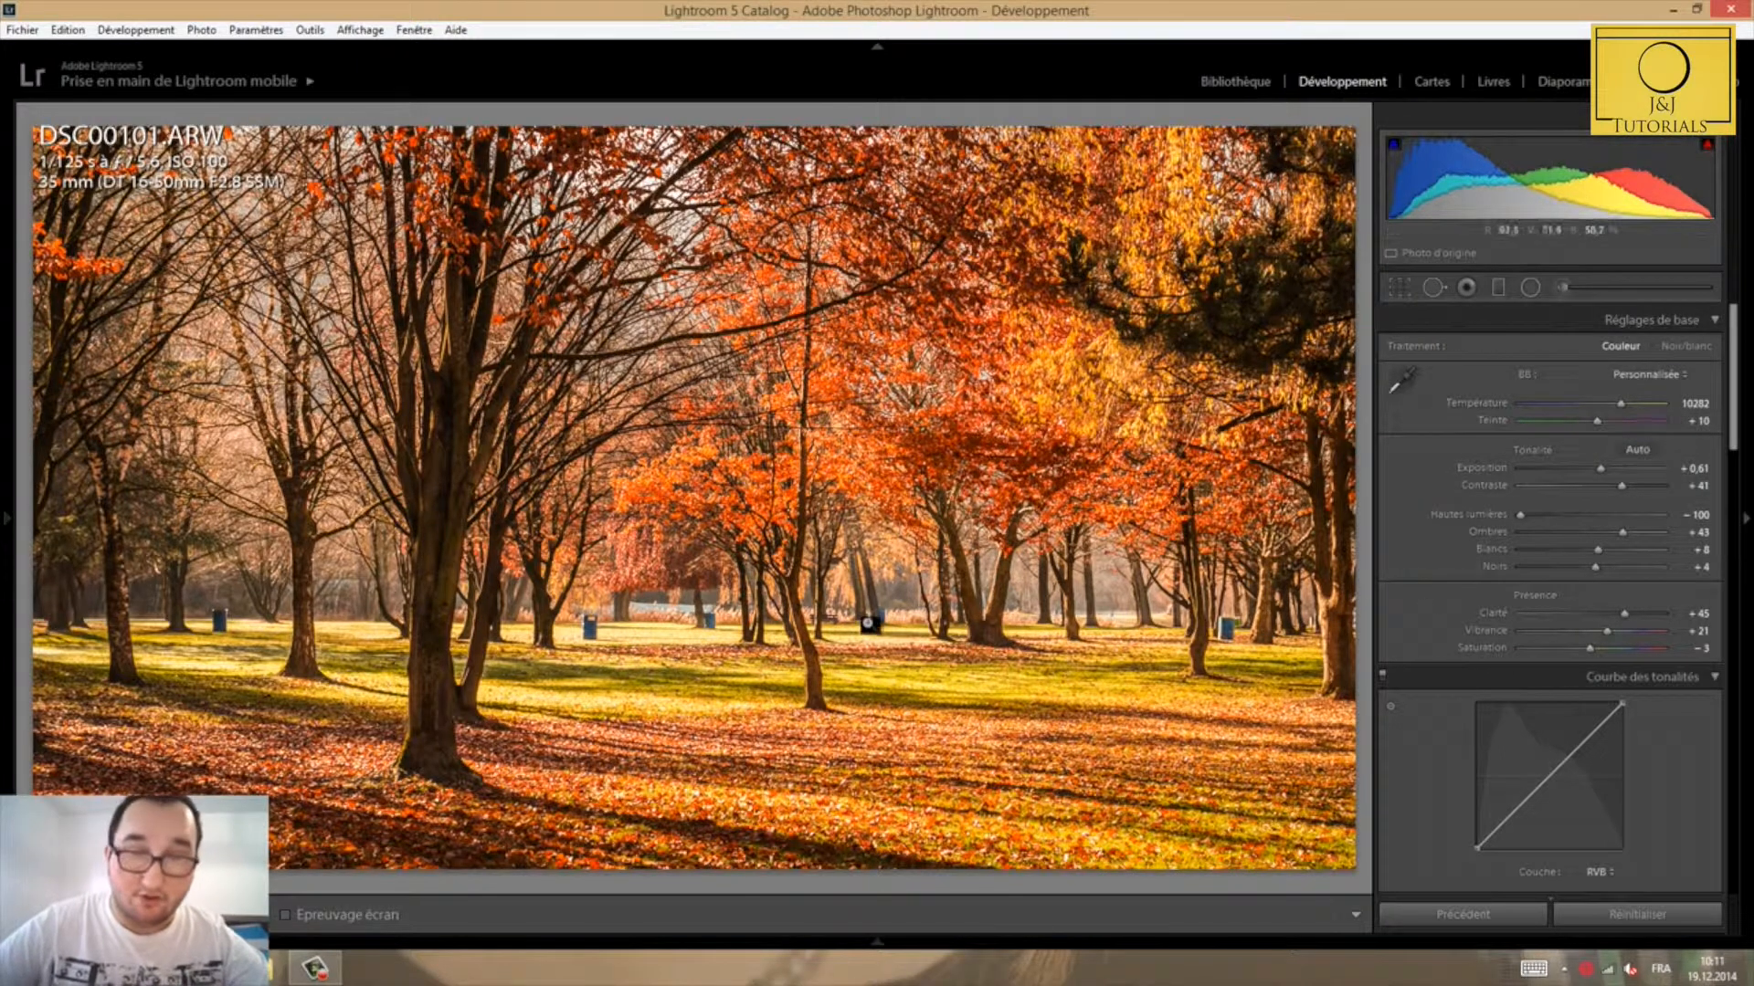
Step: Check the foliage up close and reduce the photo's clarity to +38
click(1016, 431)
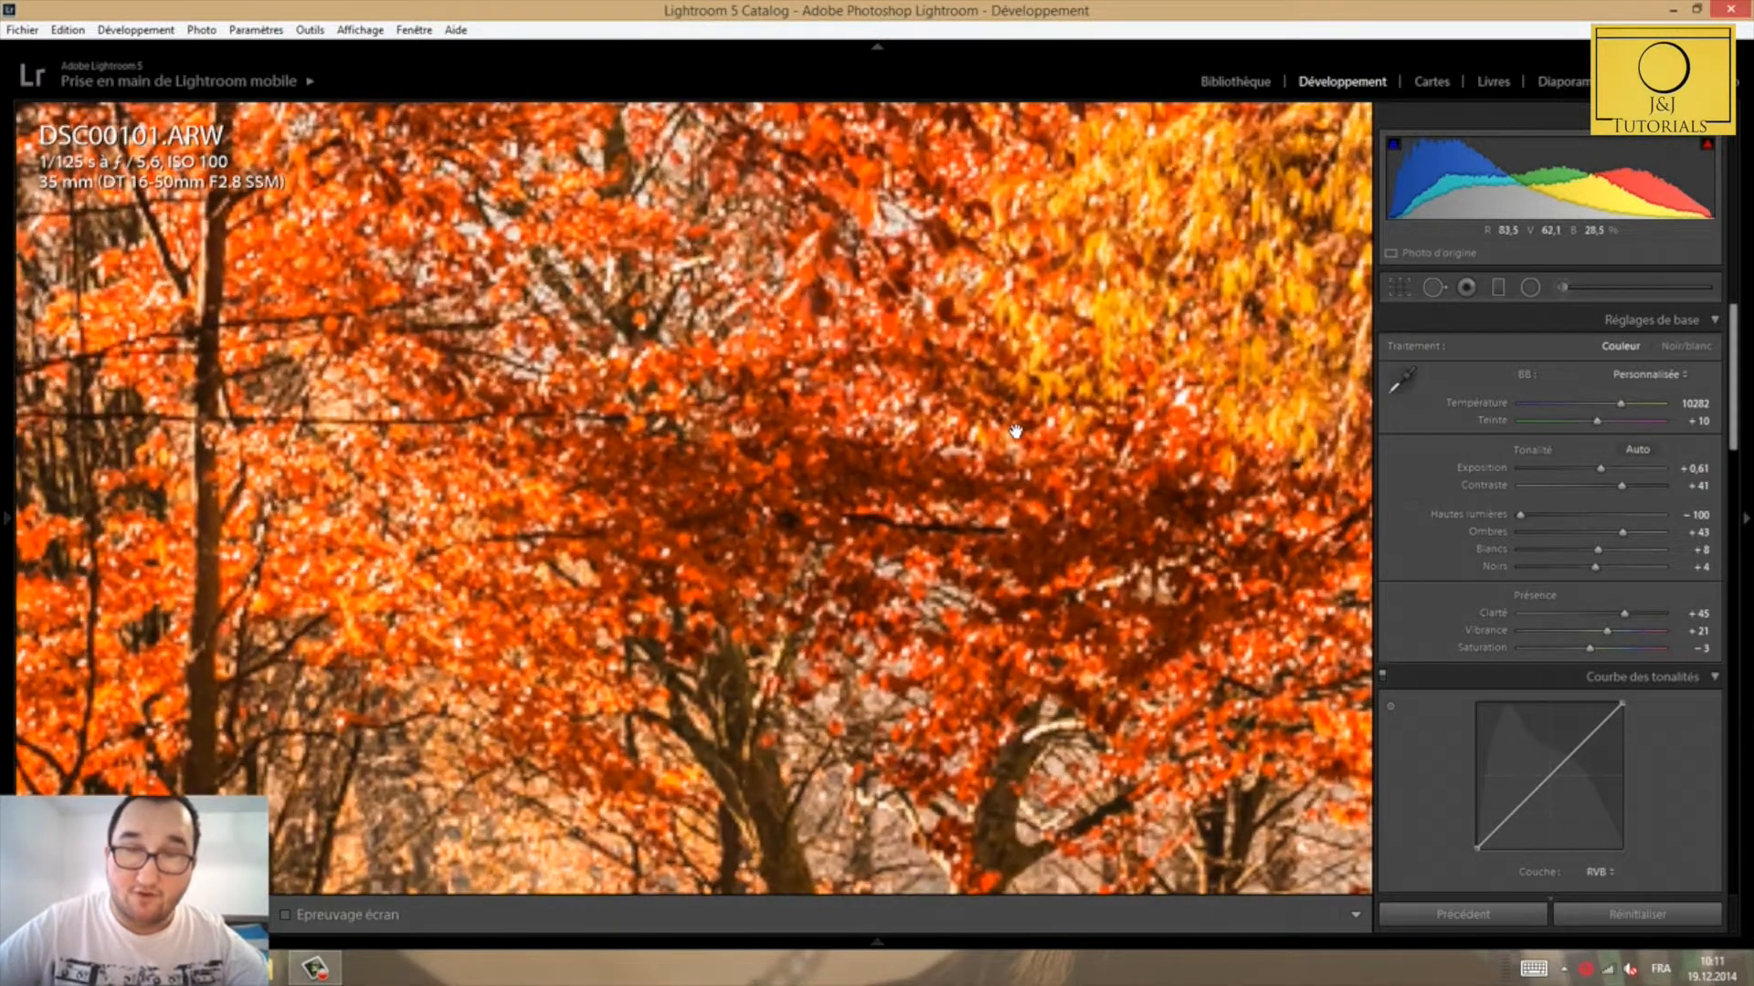
click(1015, 431)
scroll(1553, 557, down, 12)
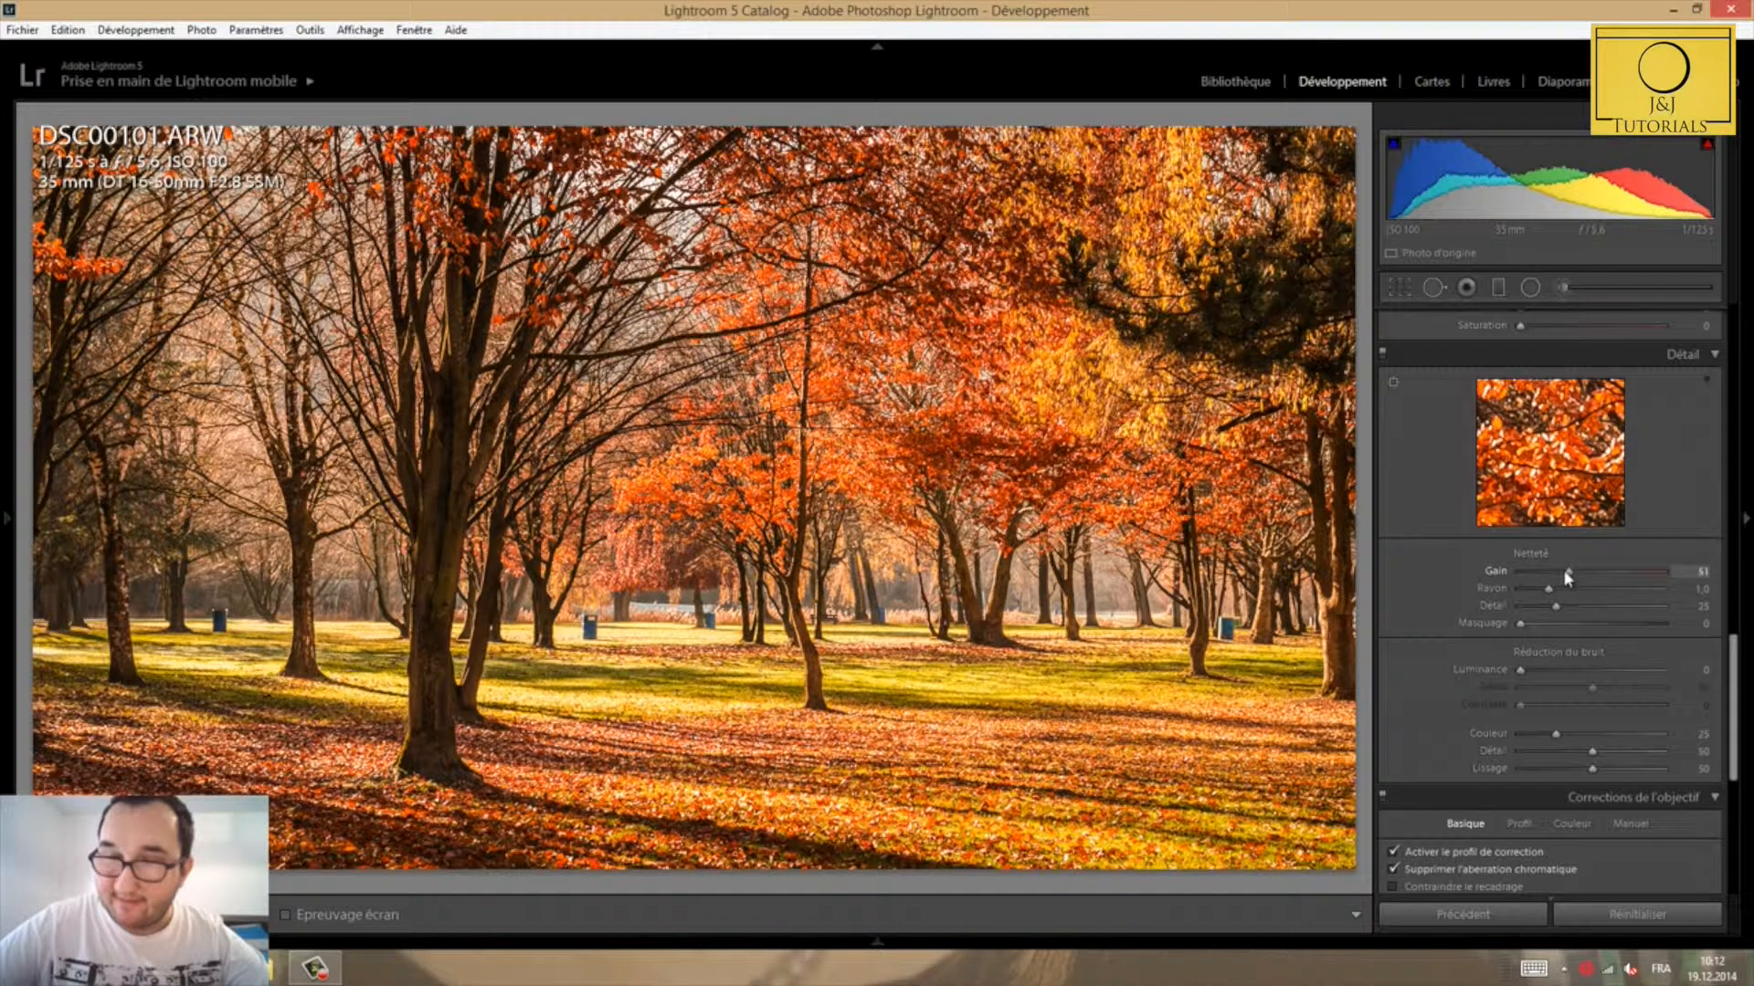
scroll(1549, 540, up, 8)
scroll(1550, 547, up, 6)
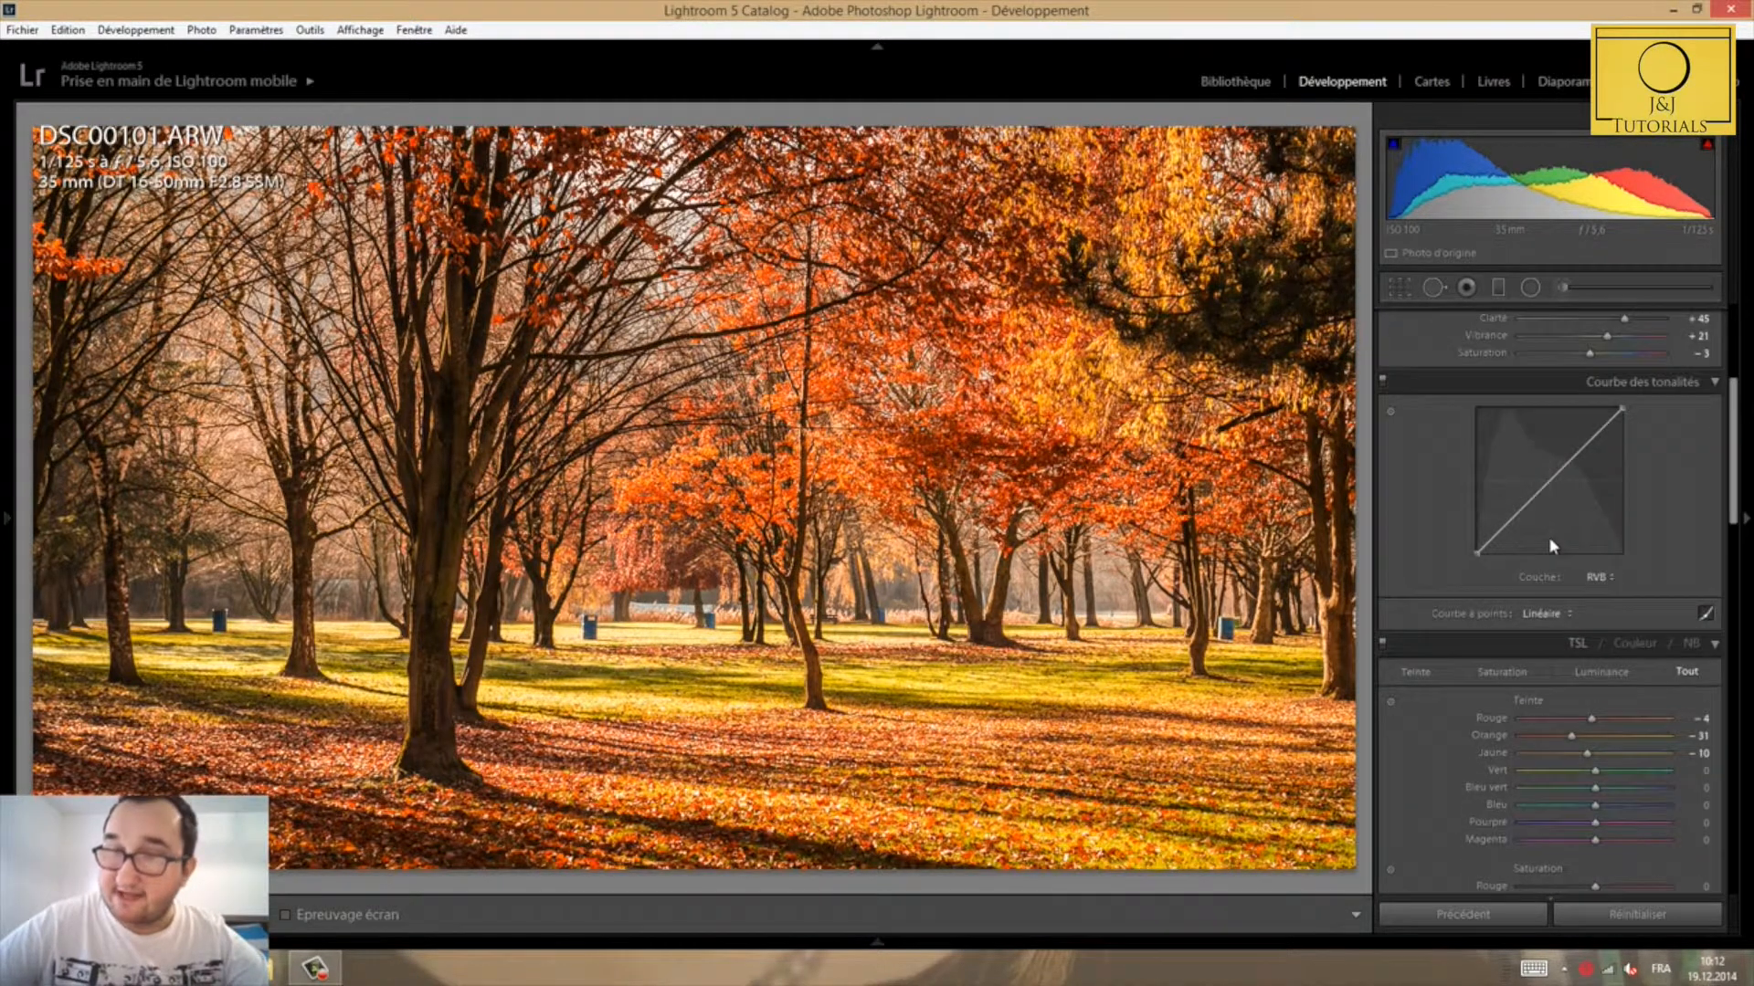
drag(1626, 617, 1622, 620)
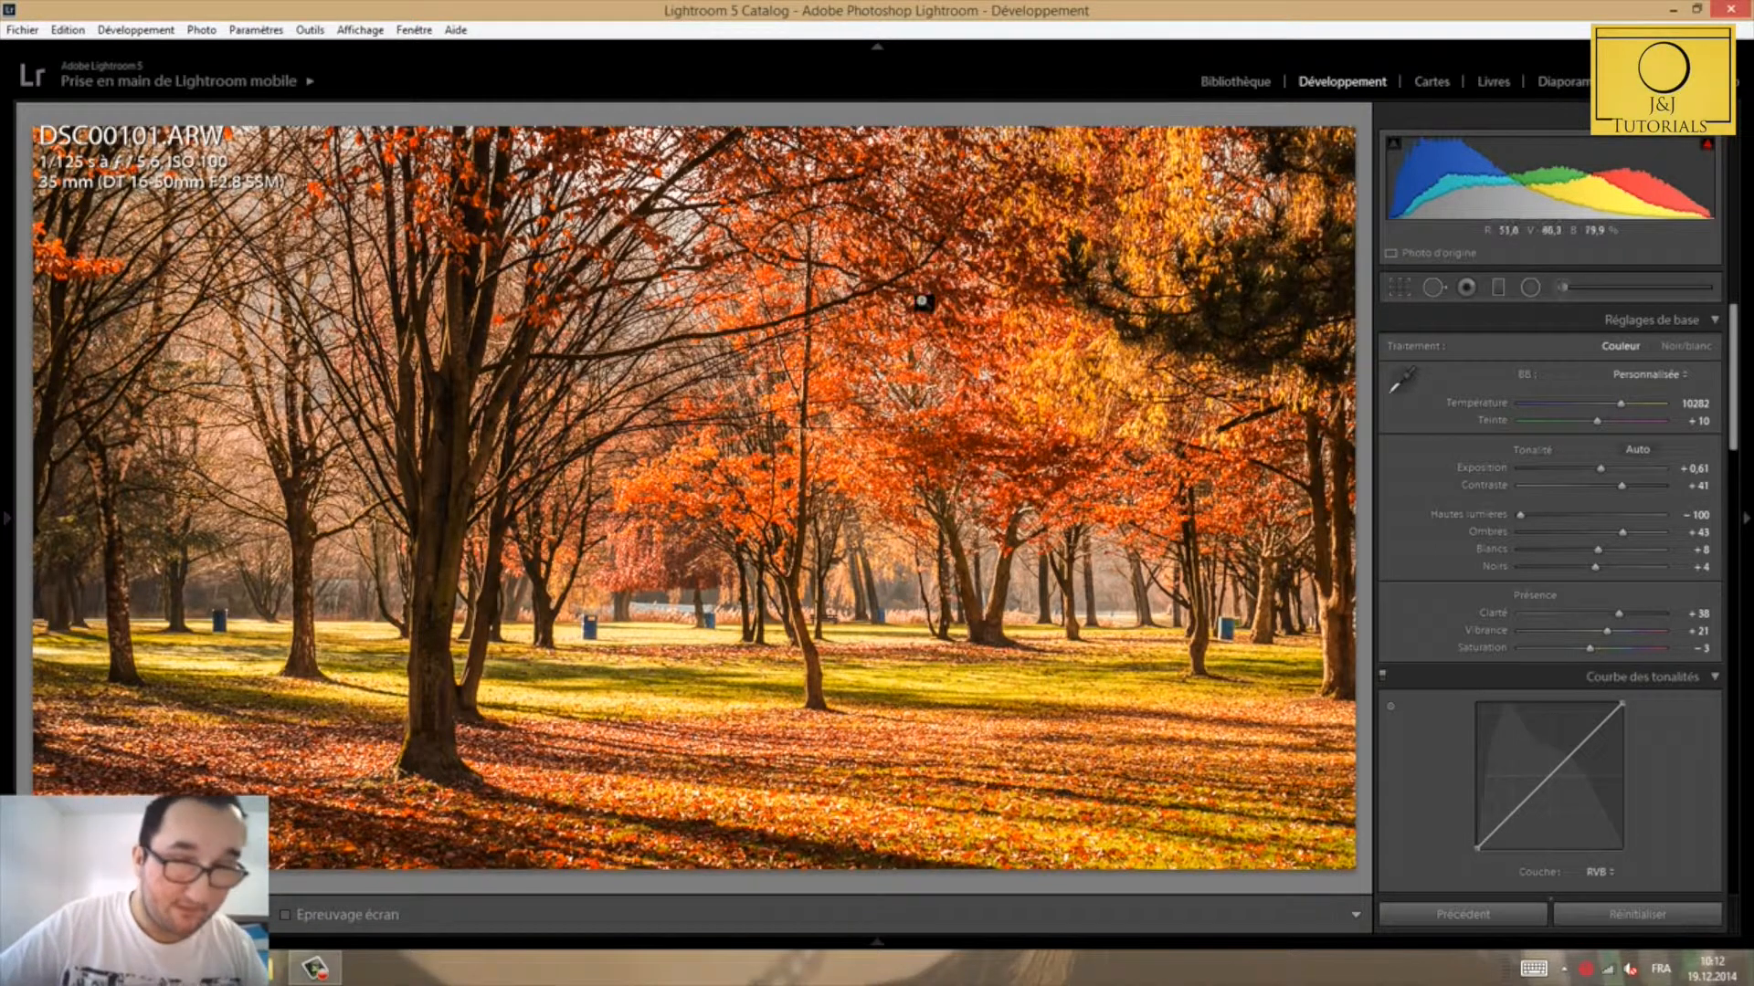
Step: Send the developed photo to Photoshop for editing and duplicate the background layer
click(197, 32)
mouse_move(200, 126)
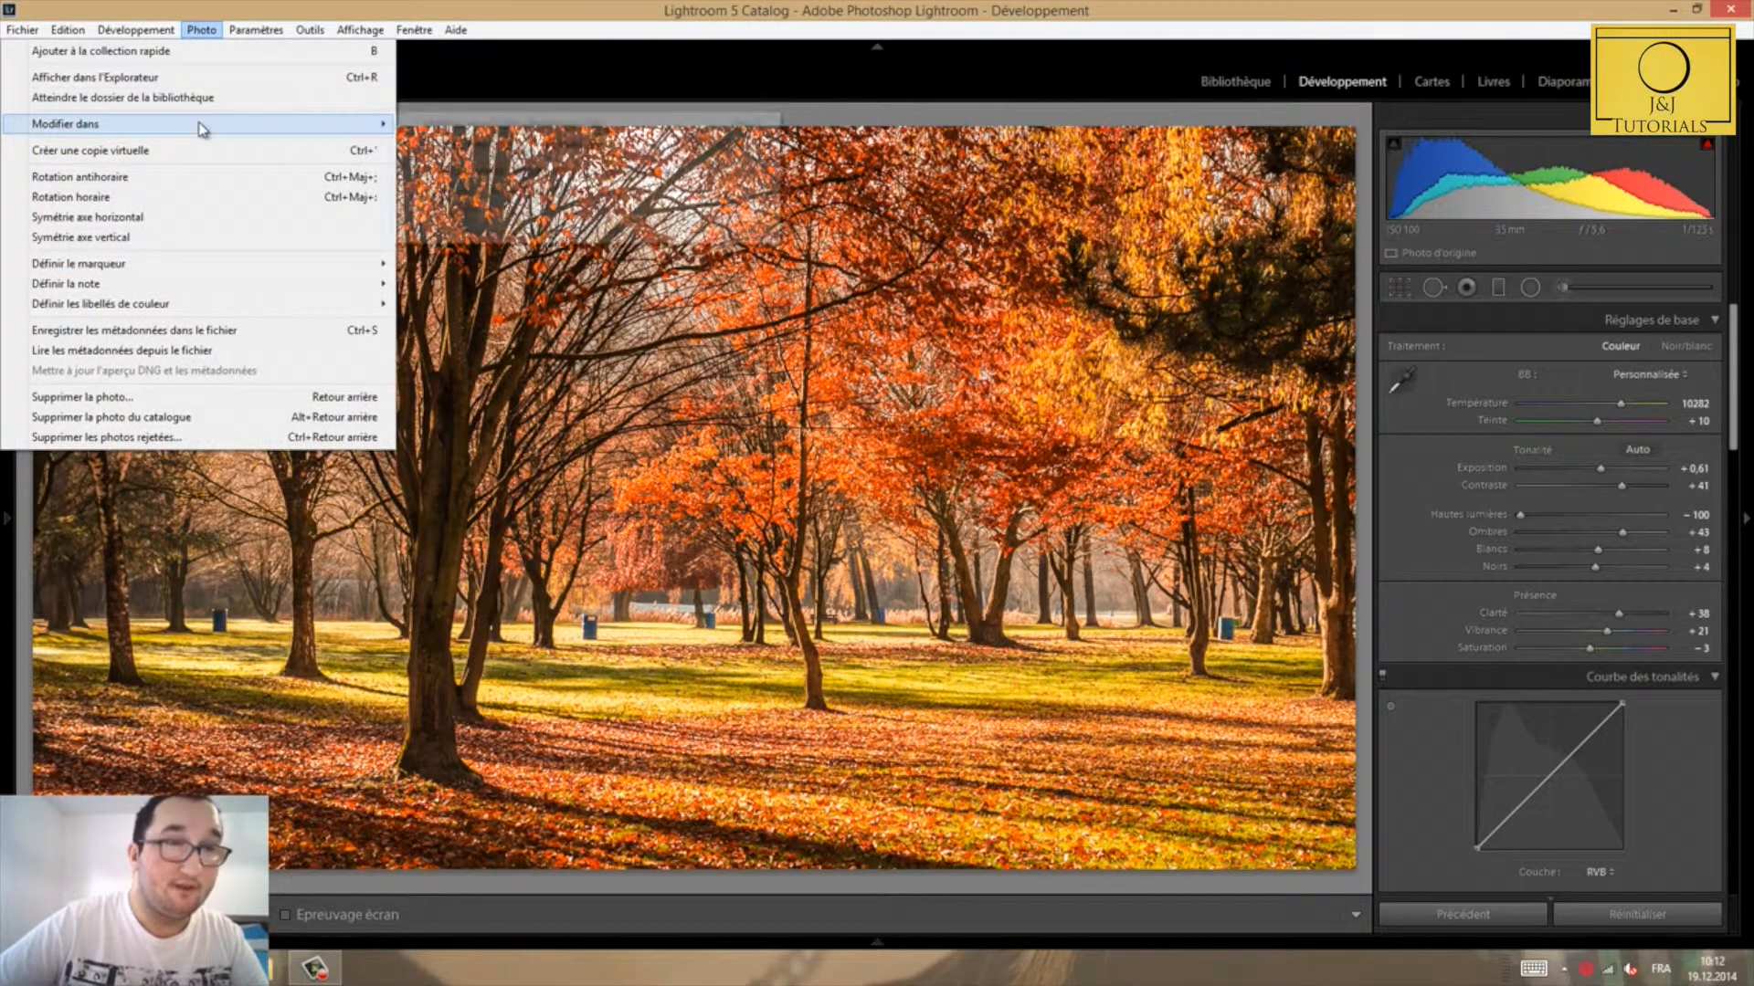
click(457, 127)
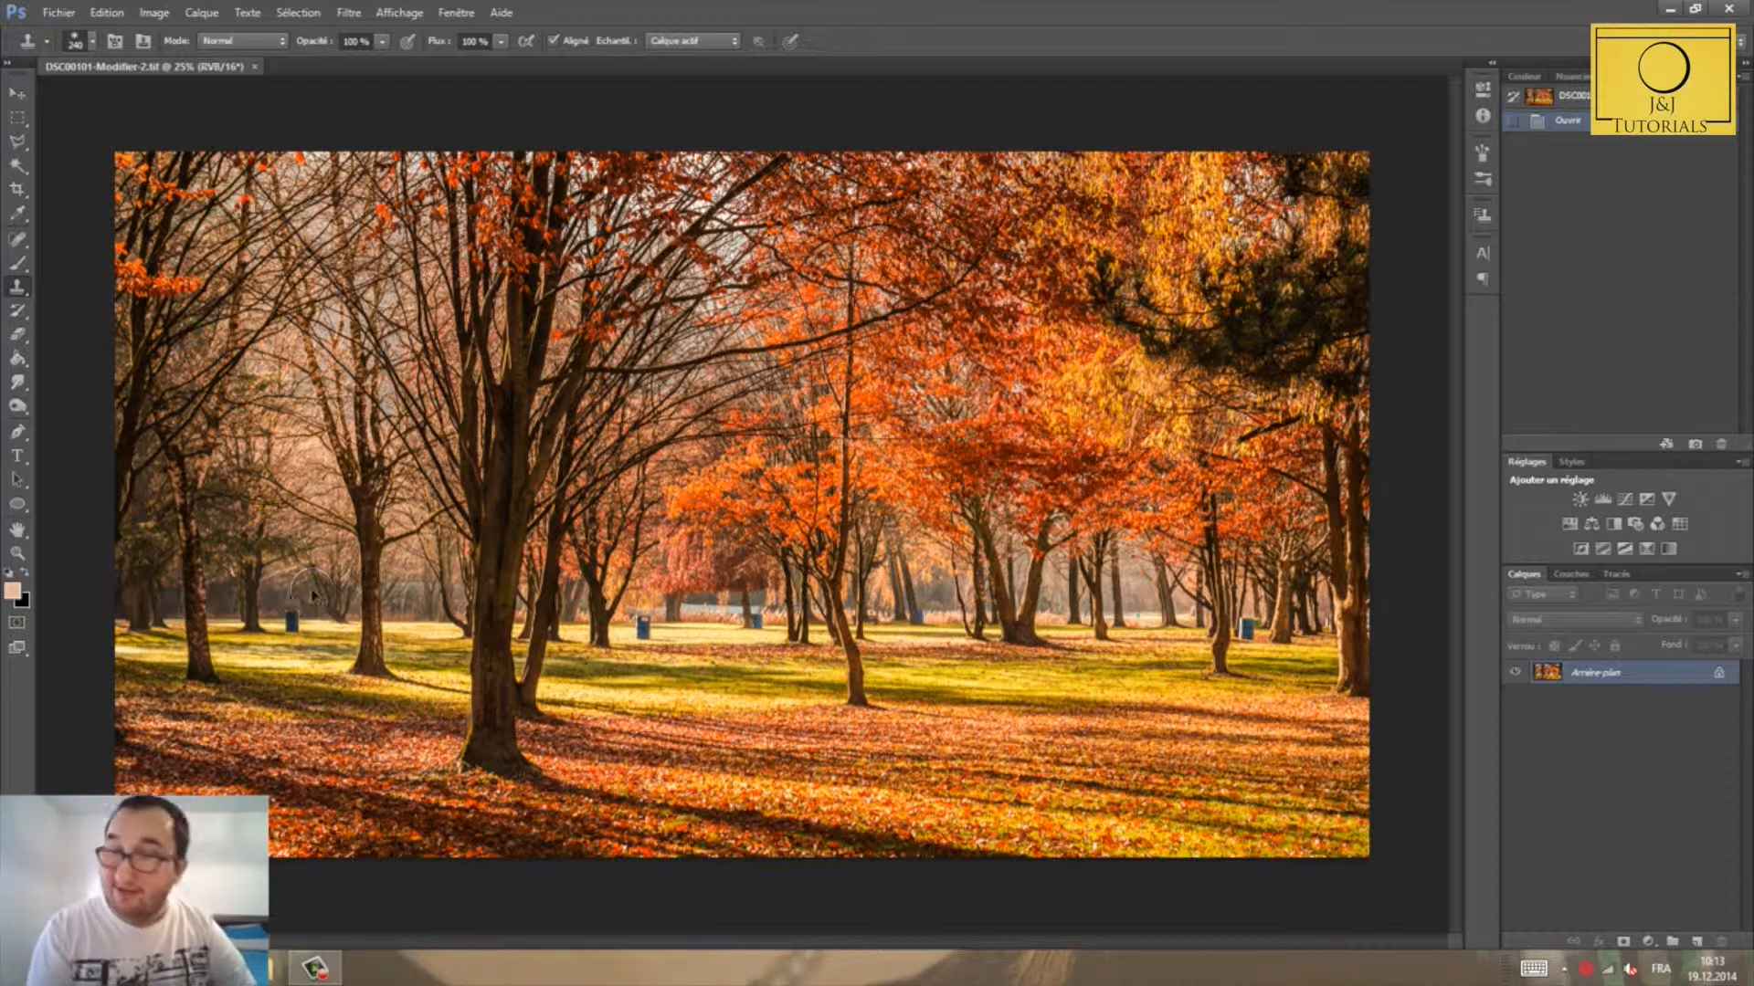
key(ctrl+j)
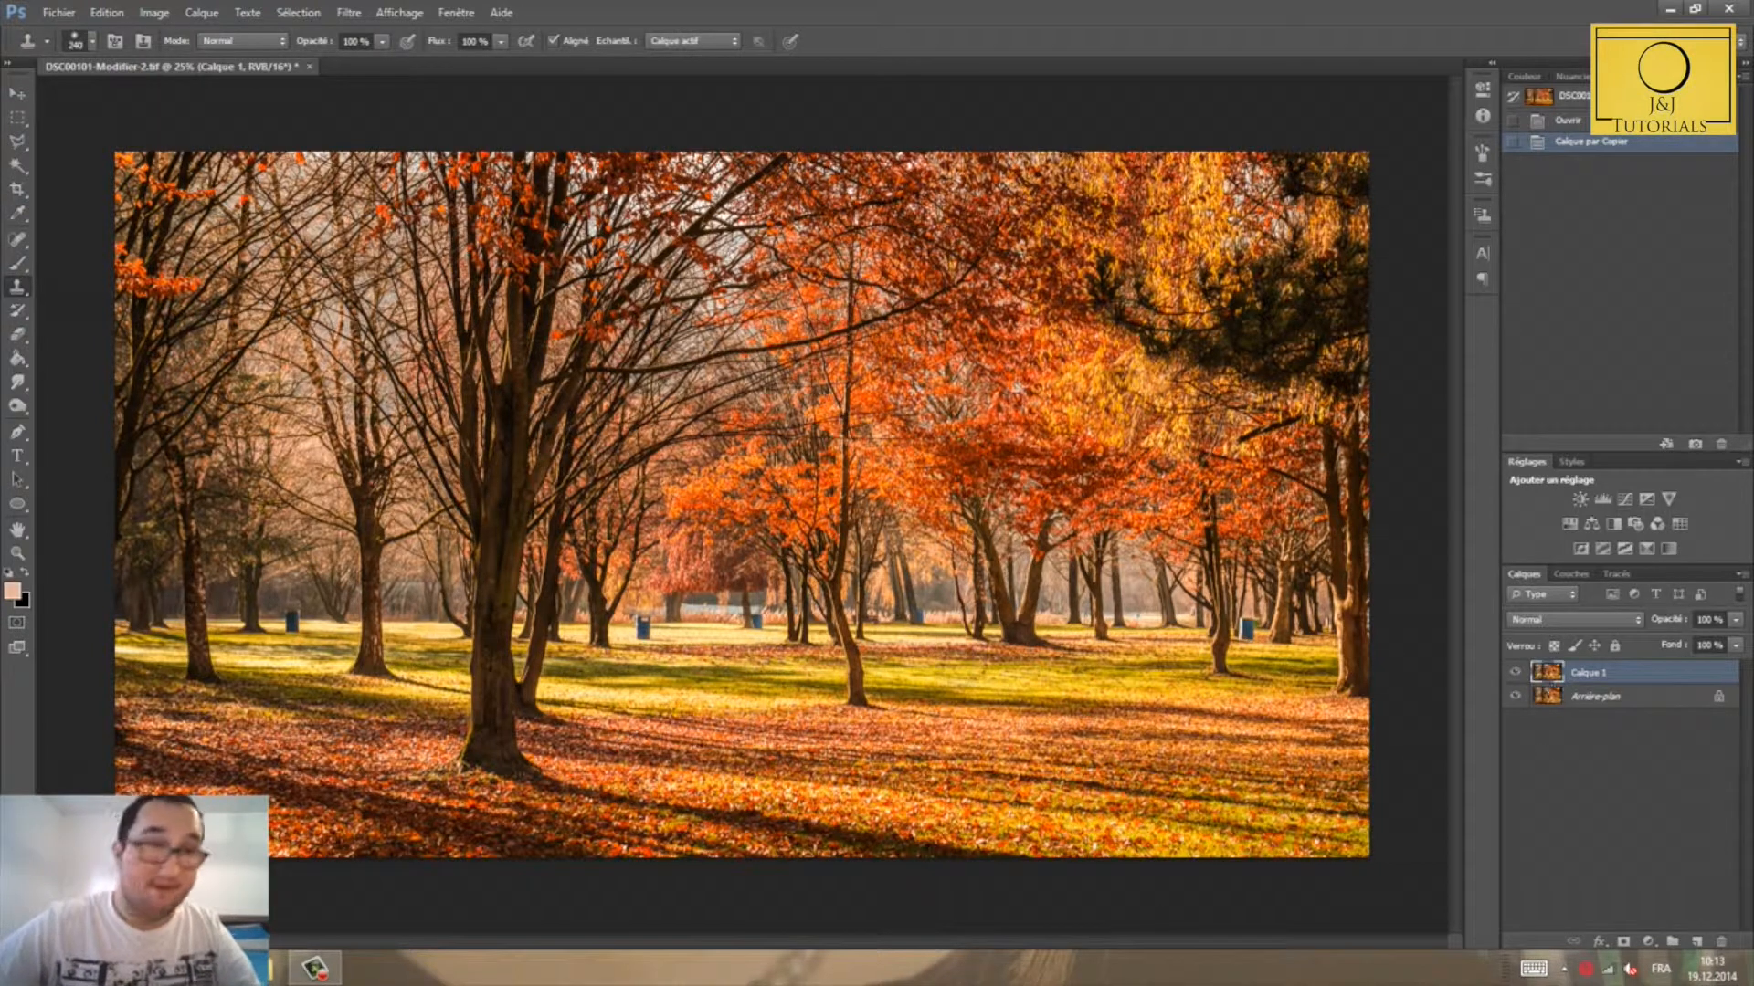
Step: Clone the dark woodland background over the upper part of the leftmost blue barrel at 300% zoom with a smaller Clone Stamp brush
key(z)
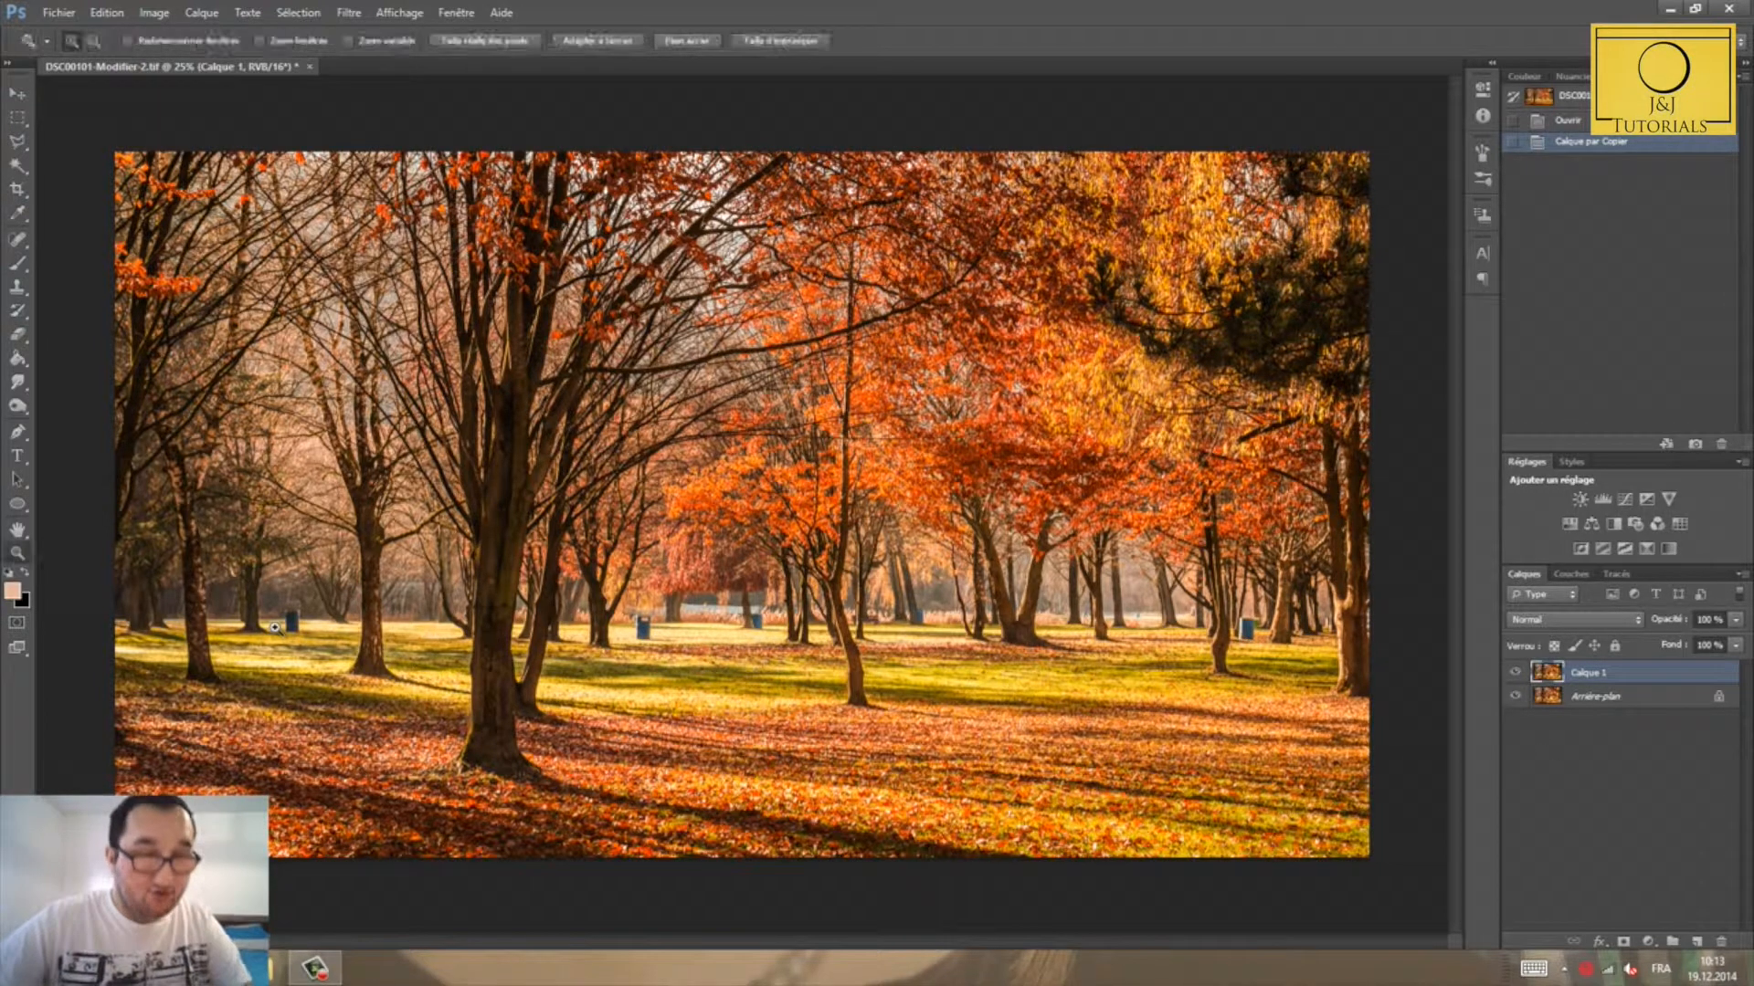
click(276, 629)
click(276, 629)
click(276, 629)
click(276, 628)
click(276, 628)
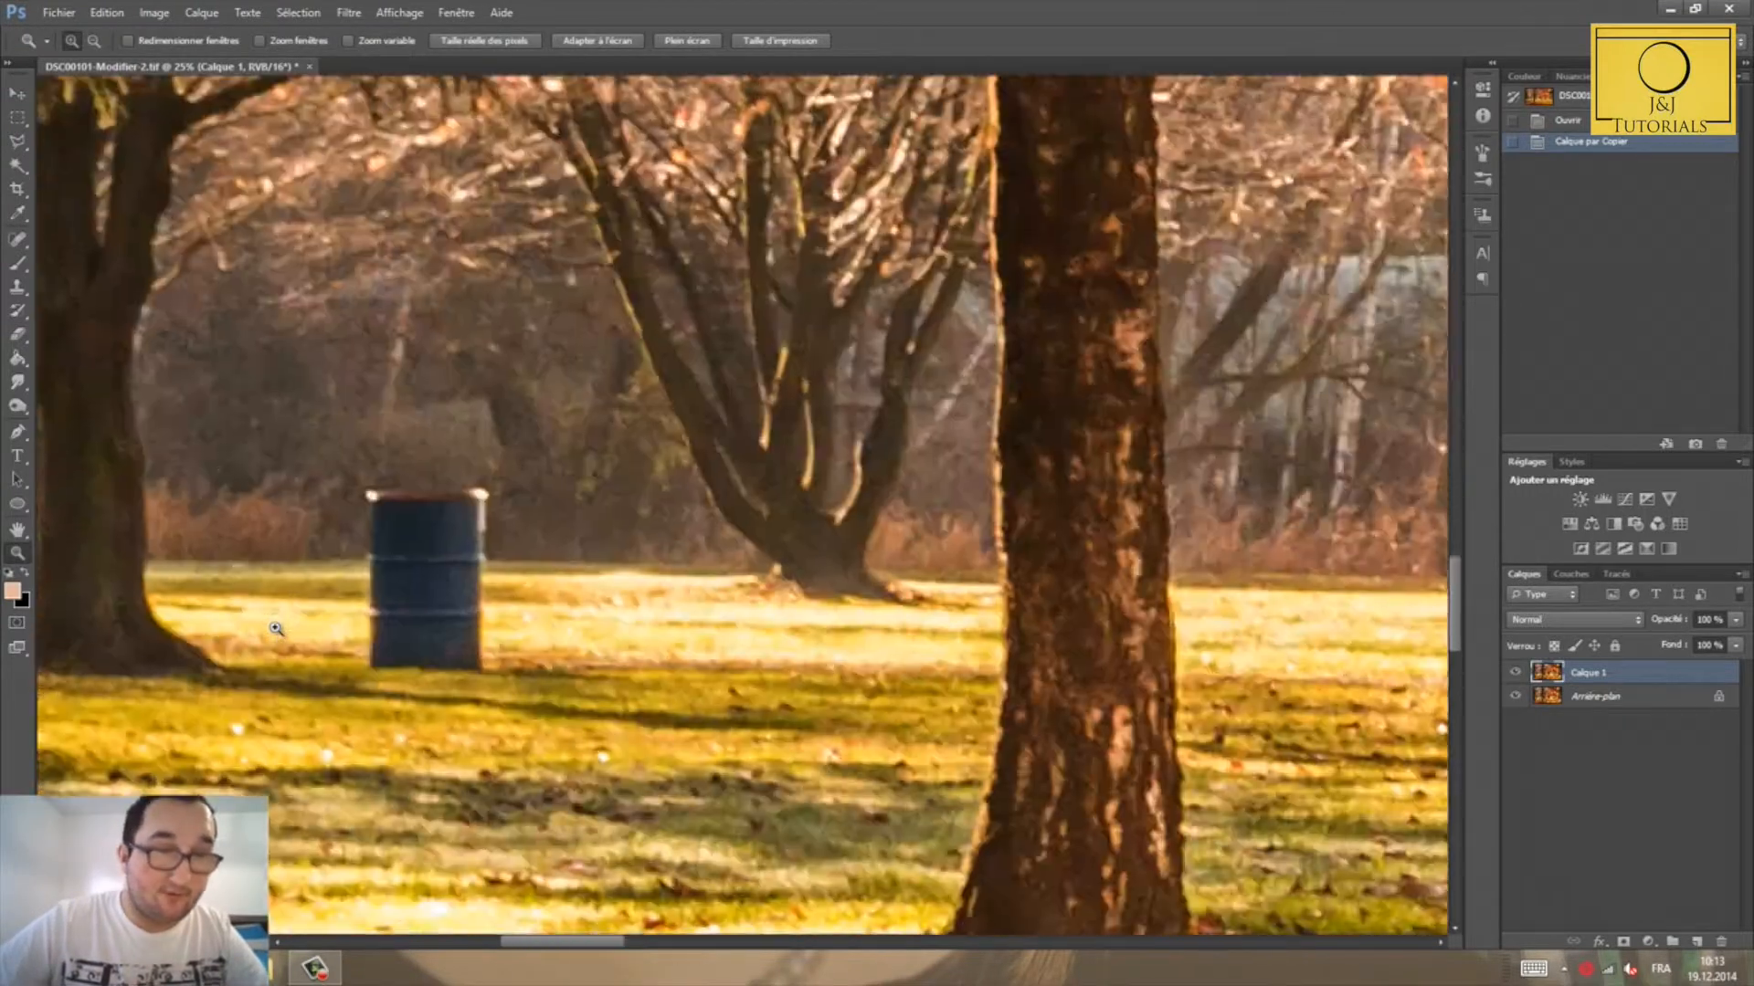
click(276, 629)
key(s)
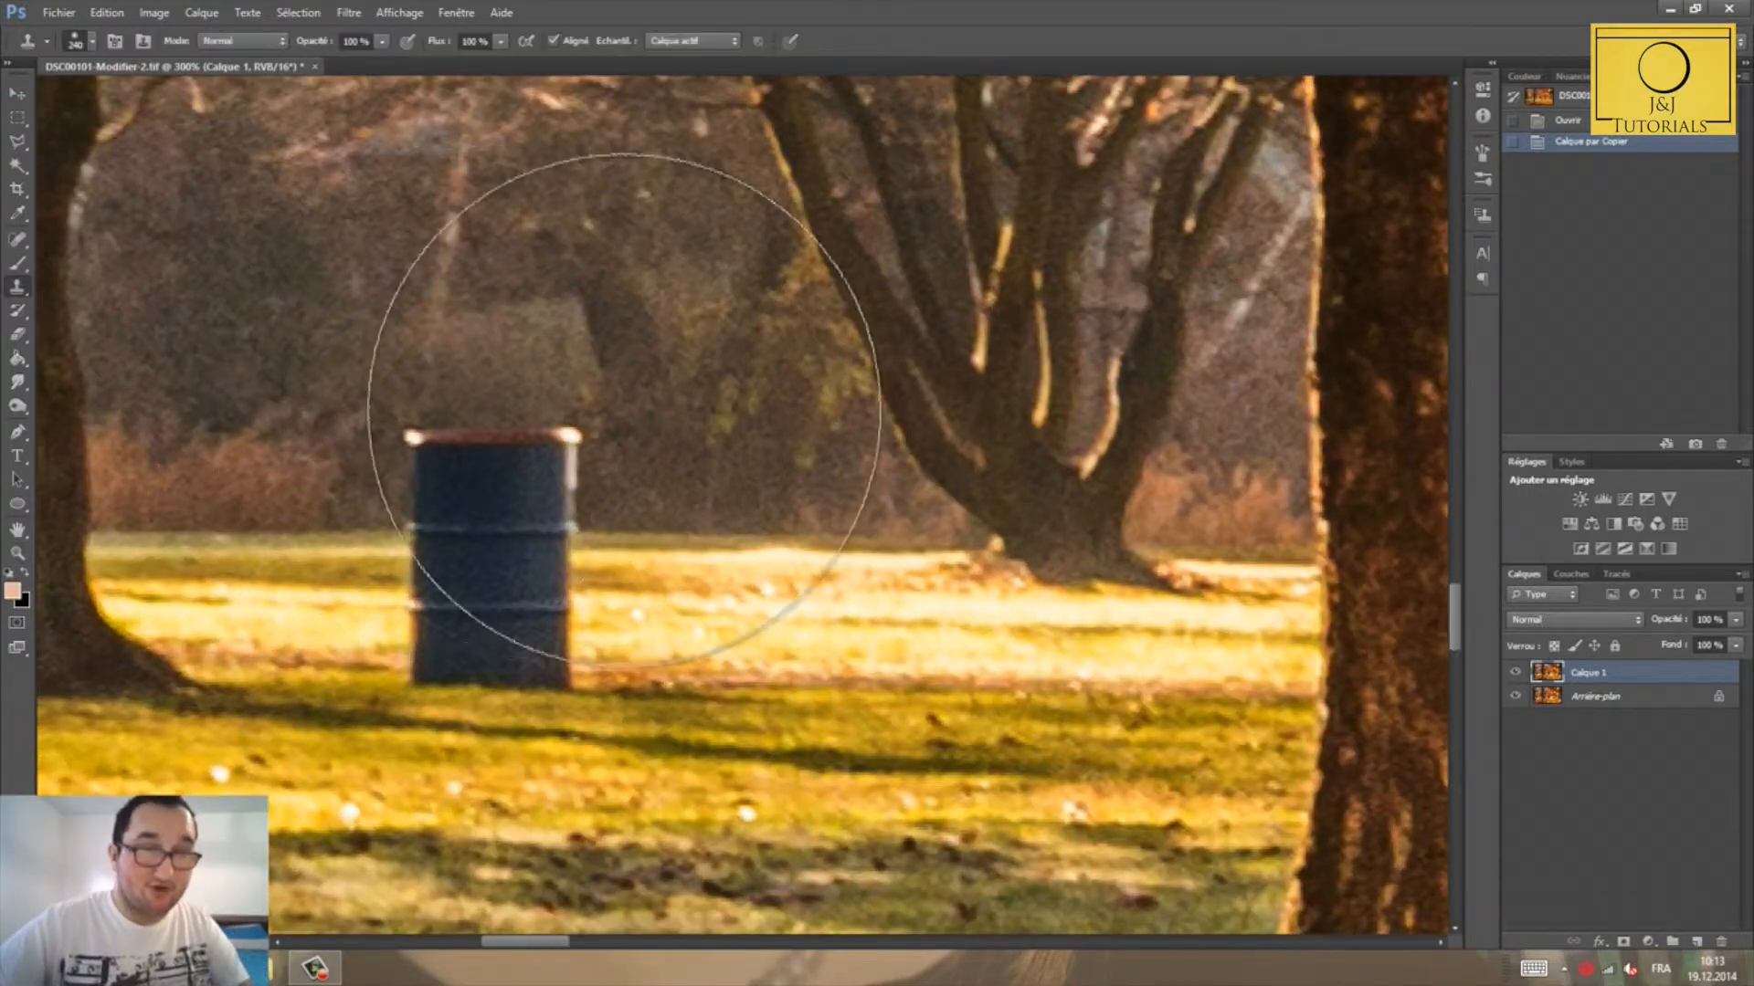
drag(713, 435, 454, 484)
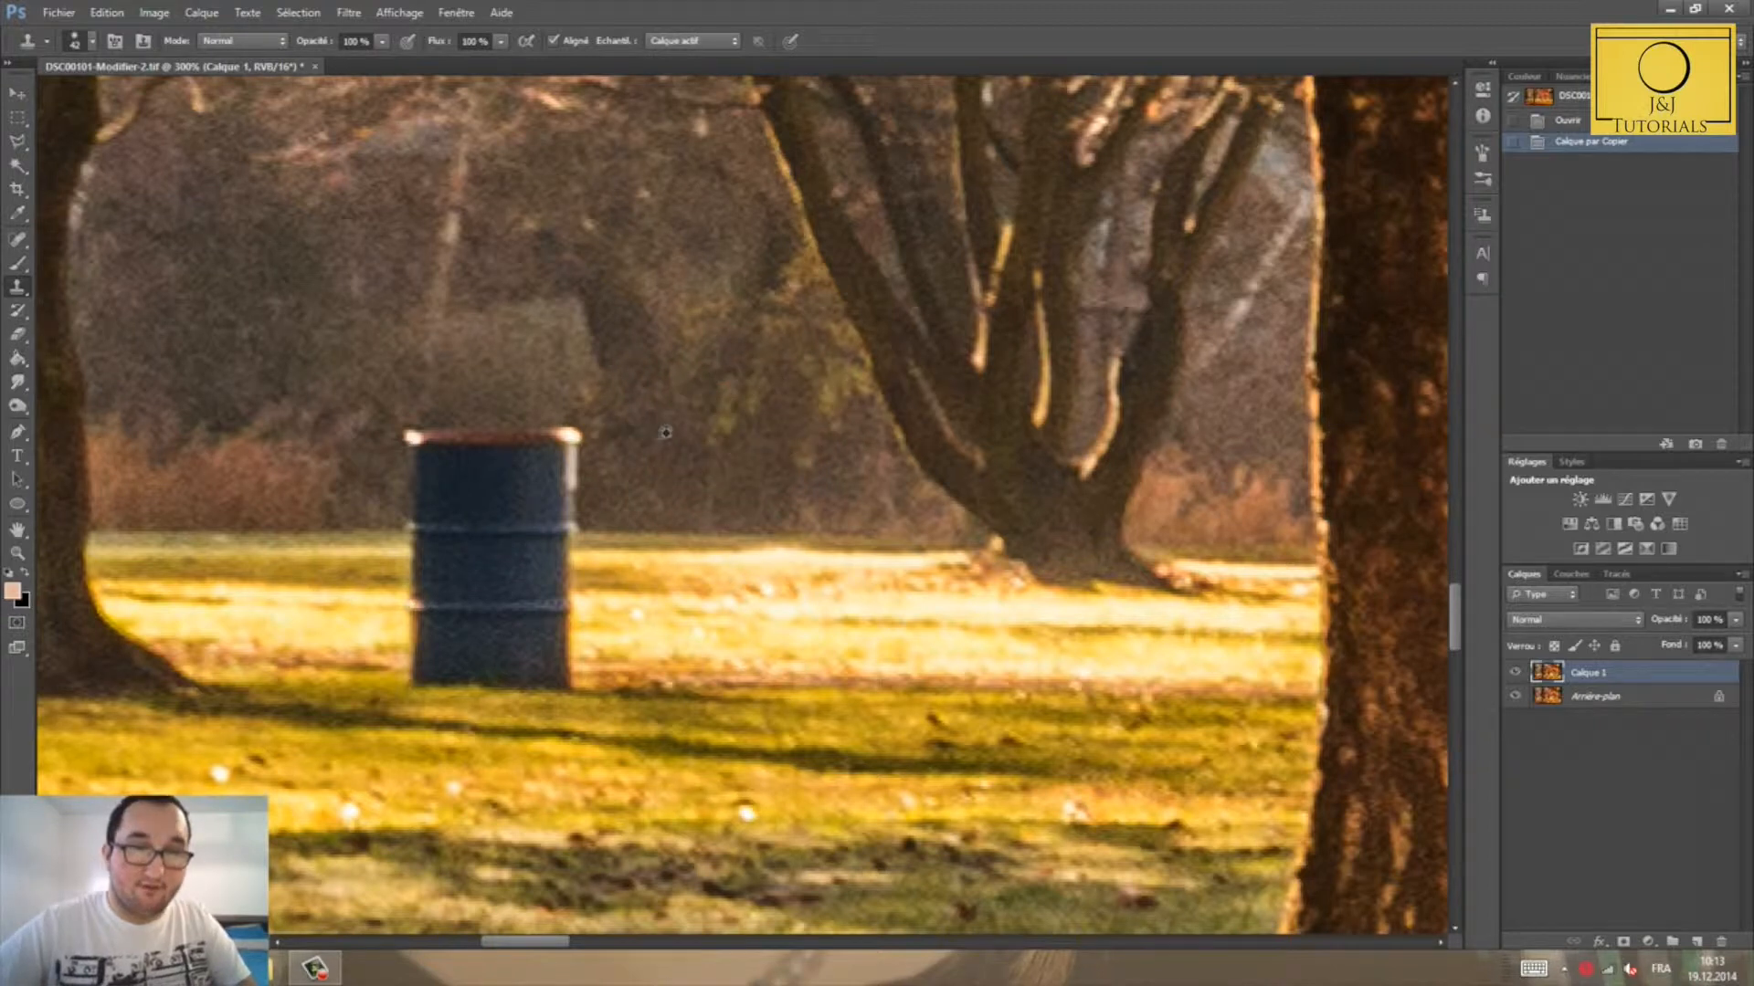
mouse_move(548, 438)
mouse_down()
mouse_move(576, 443)
mouse_move(411, 454)
mouse_move(432, 447)
mouse_up()
drag(584, 489, 504, 484)
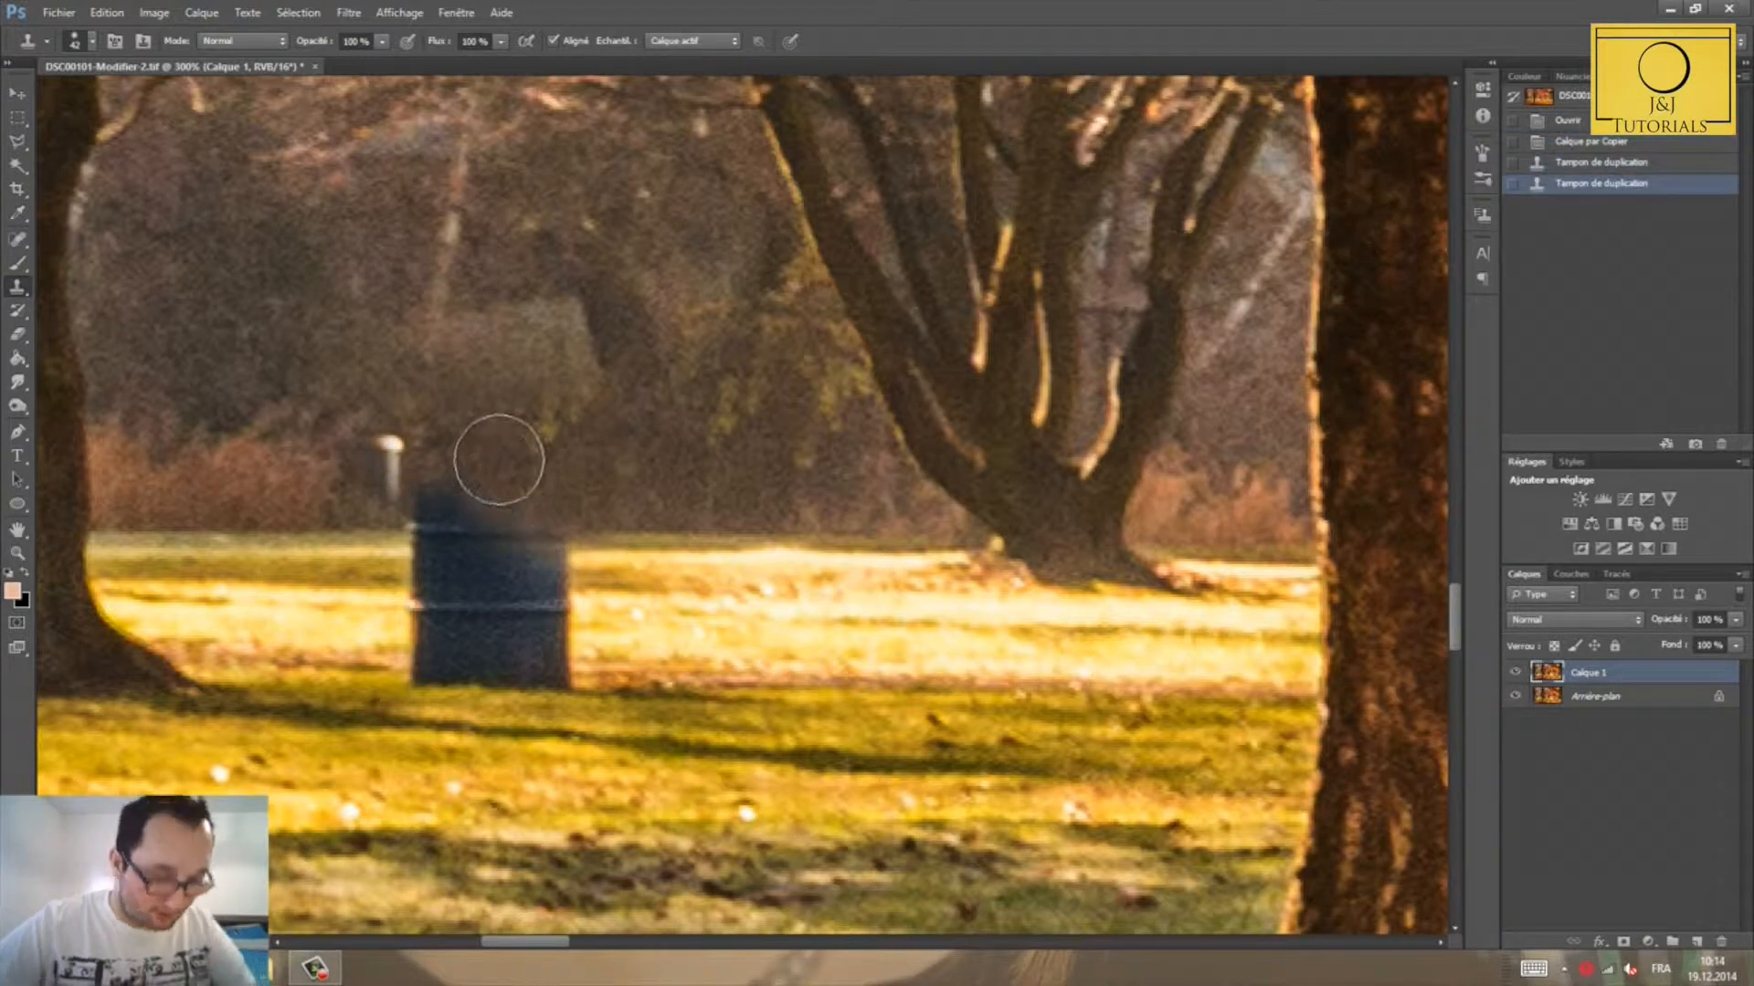
Step: Clone out the stray rim fragment and cover the rest of the leftmost barrel with matching background and grass
drag(712, 447, 700, 449)
mouse_move(389, 446)
mouse_down()
mouse_move(394, 468)
mouse_move(470, 491)
mouse_move(430, 501)
mouse_move(469, 501)
mouse_up()
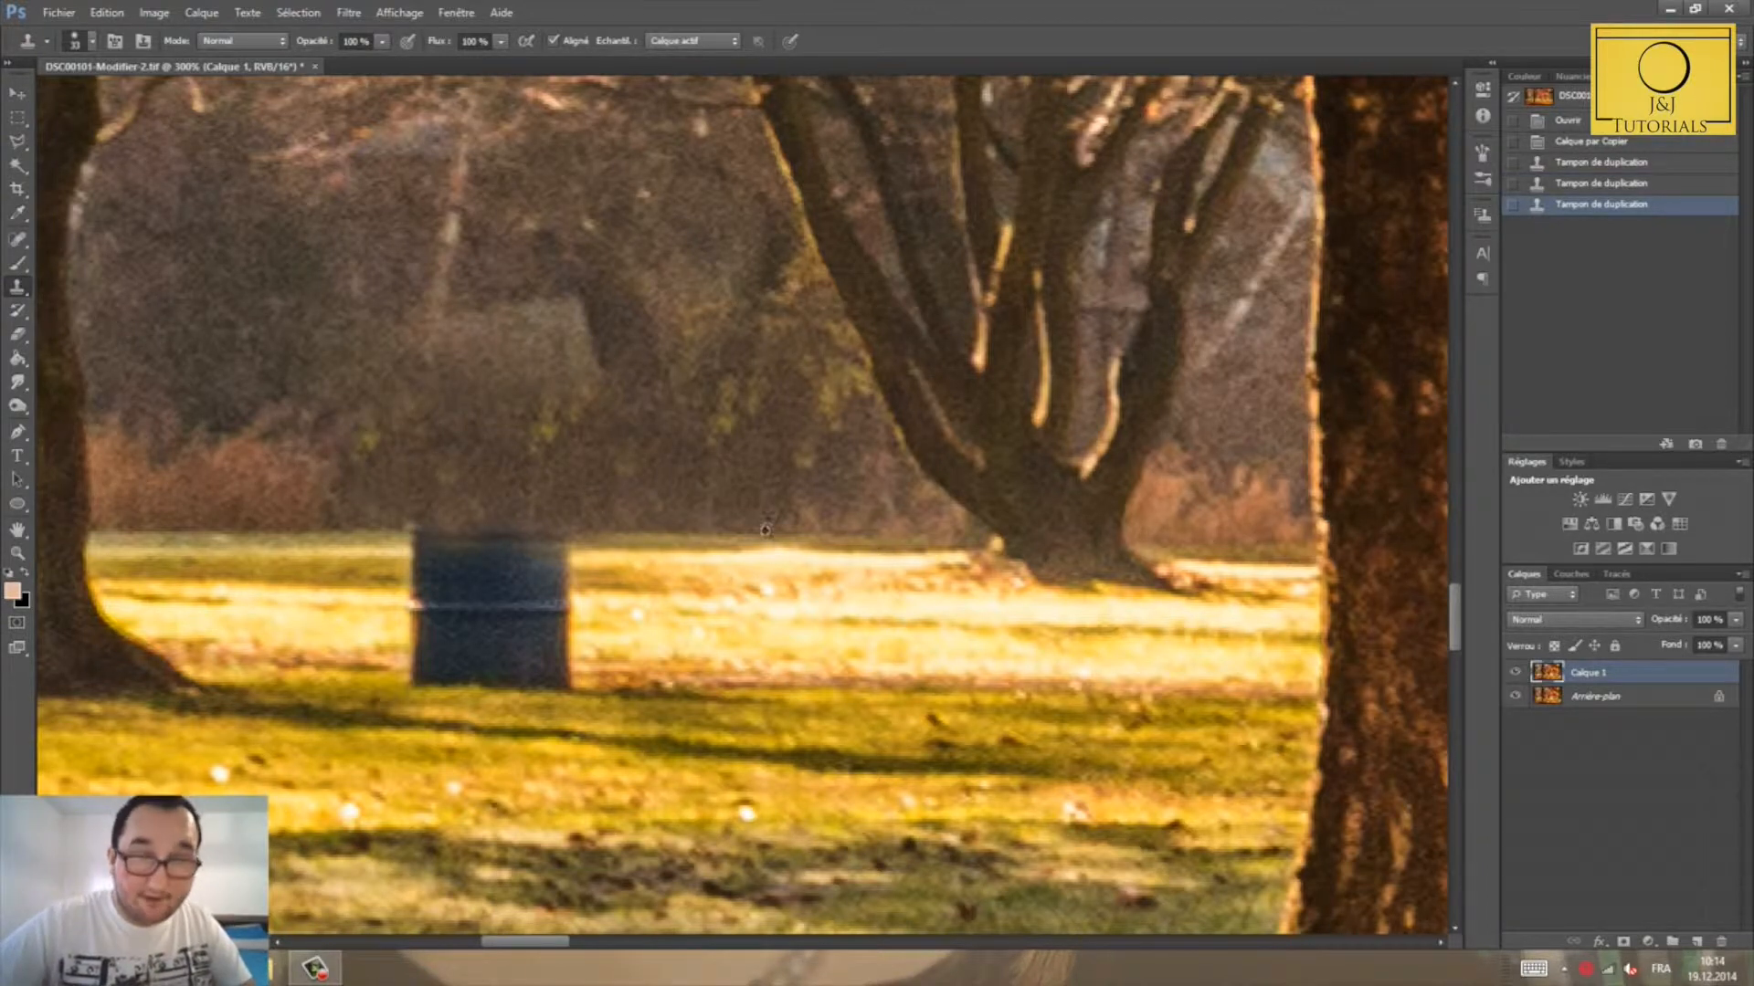
mouse_move(608, 534)
mouse_down()
mouse_move(416, 537)
mouse_move(565, 571)
mouse_move(472, 611)
mouse_move(405, 612)
mouse_move(587, 617)
mouse_move(631, 653)
mouse_move(416, 676)
mouse_move(511, 676)
mouse_up()
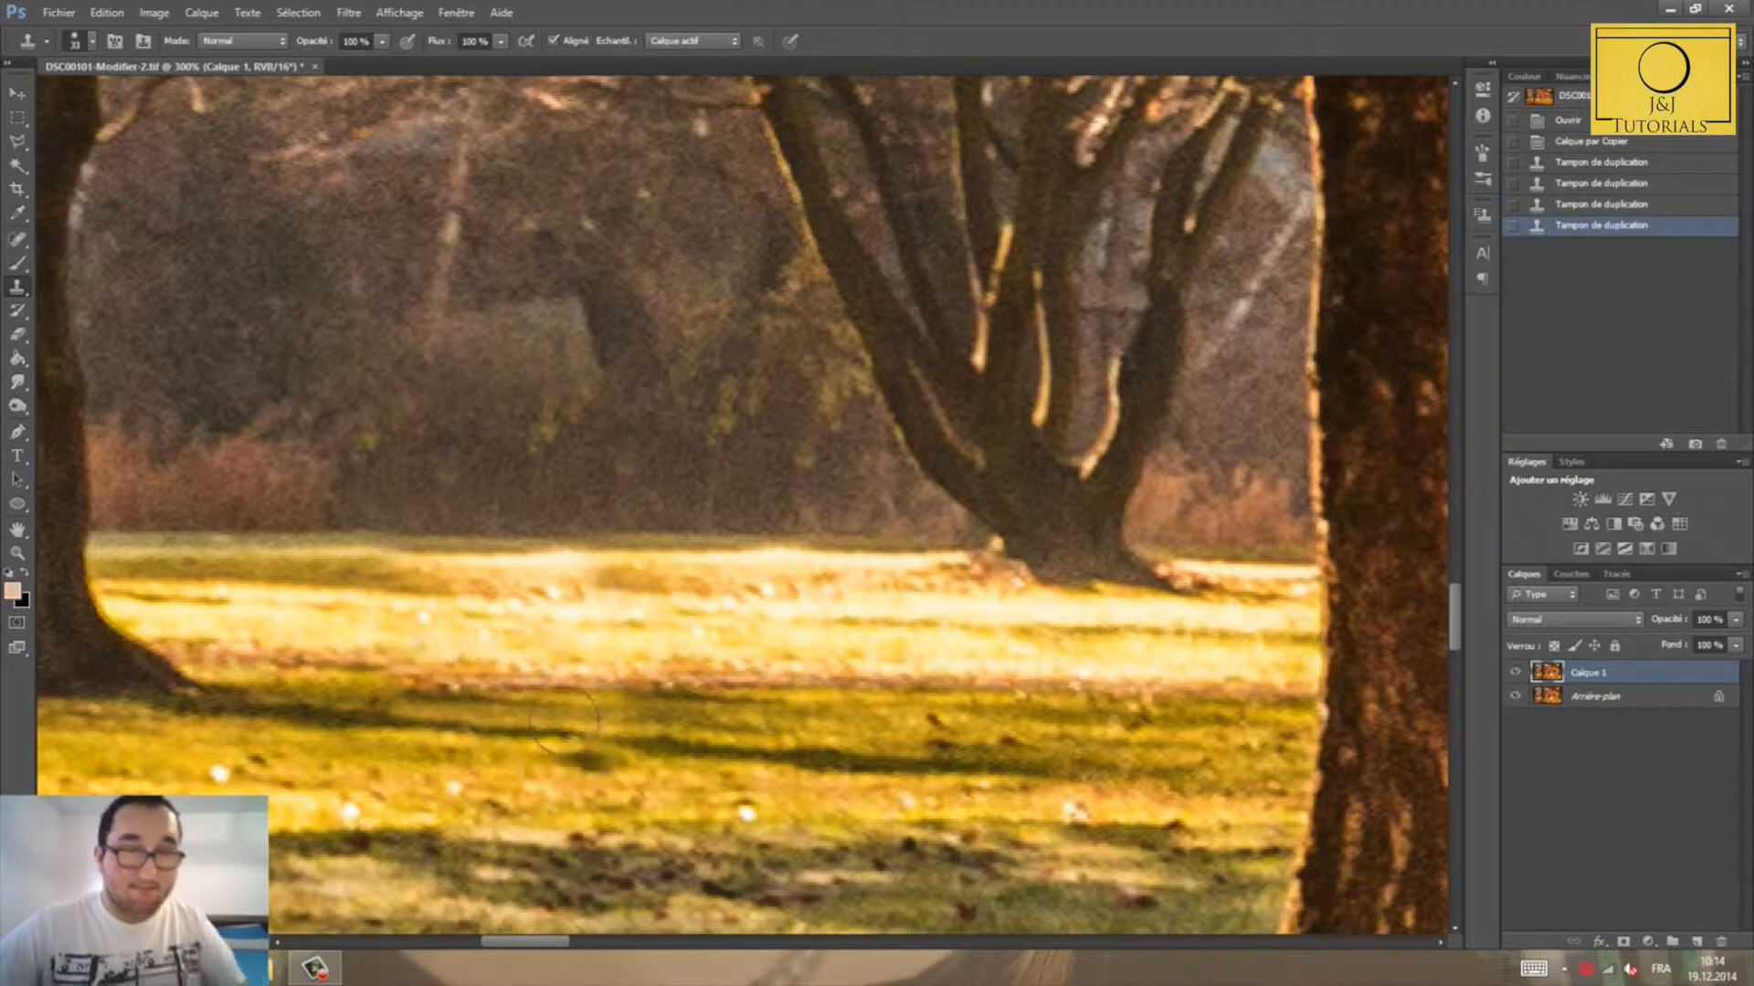
Step: Clone out the second blue barrel, the one with the sticker, using the surrounding reeds and grass
scroll(554, 551, right, 10)
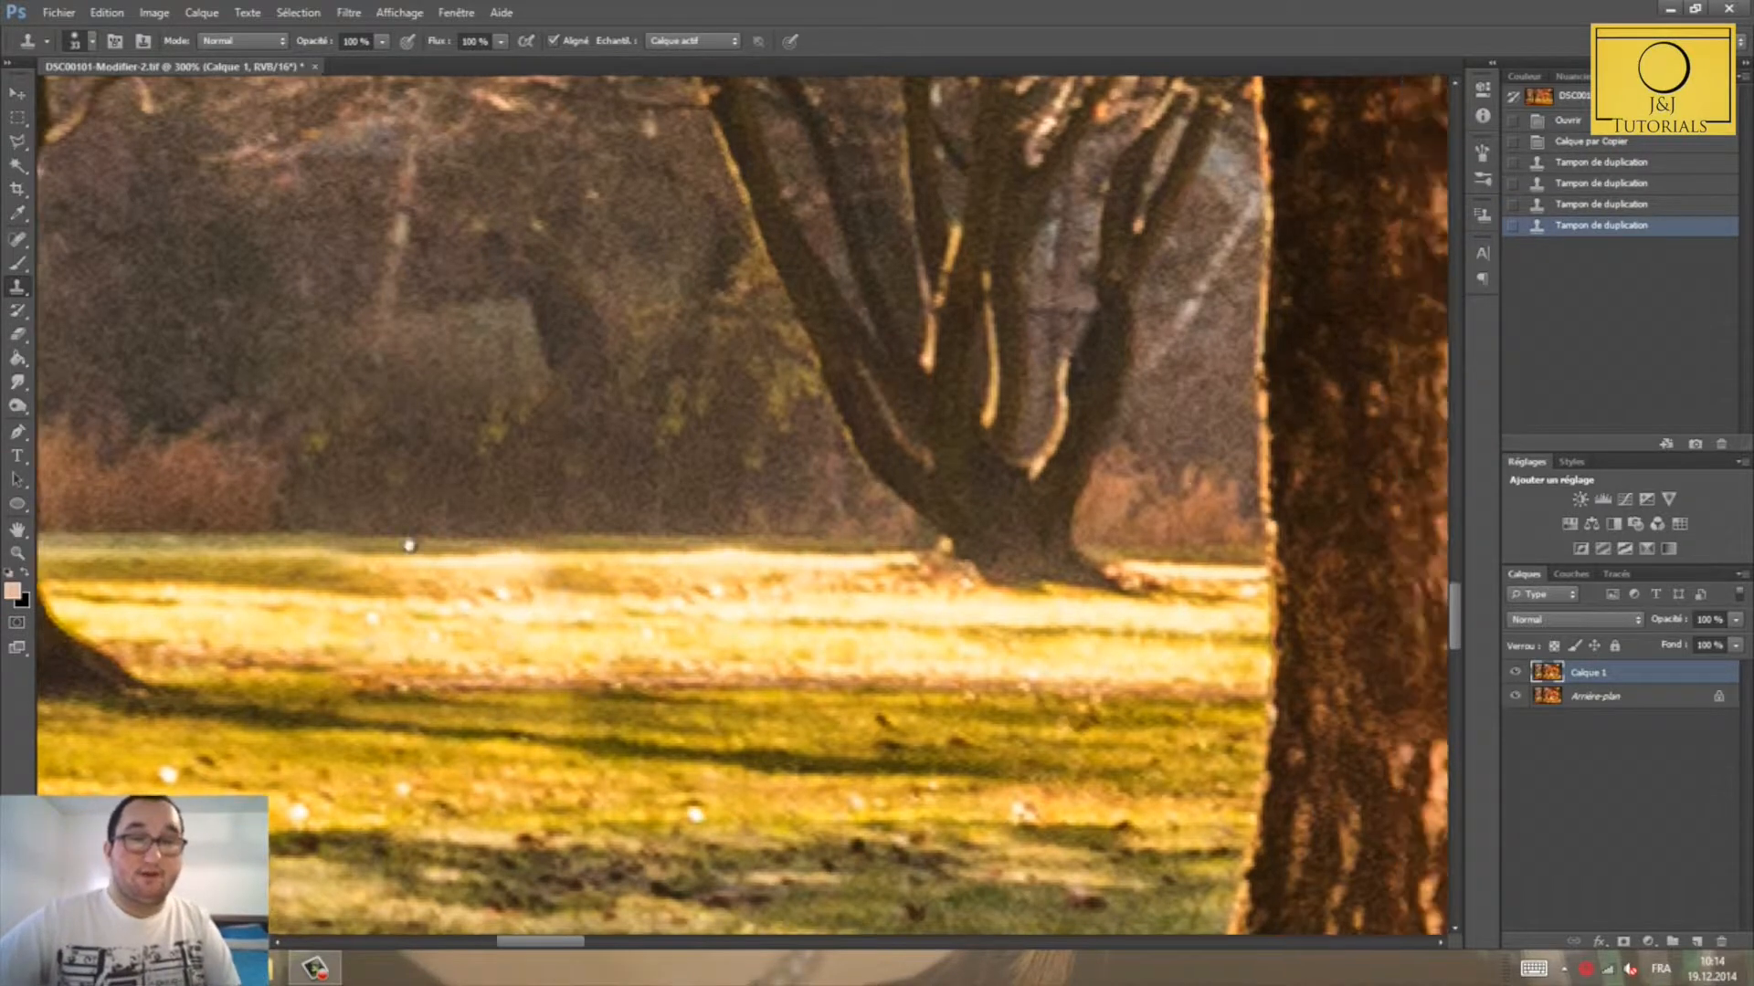
scroll(492, 610, right, 10)
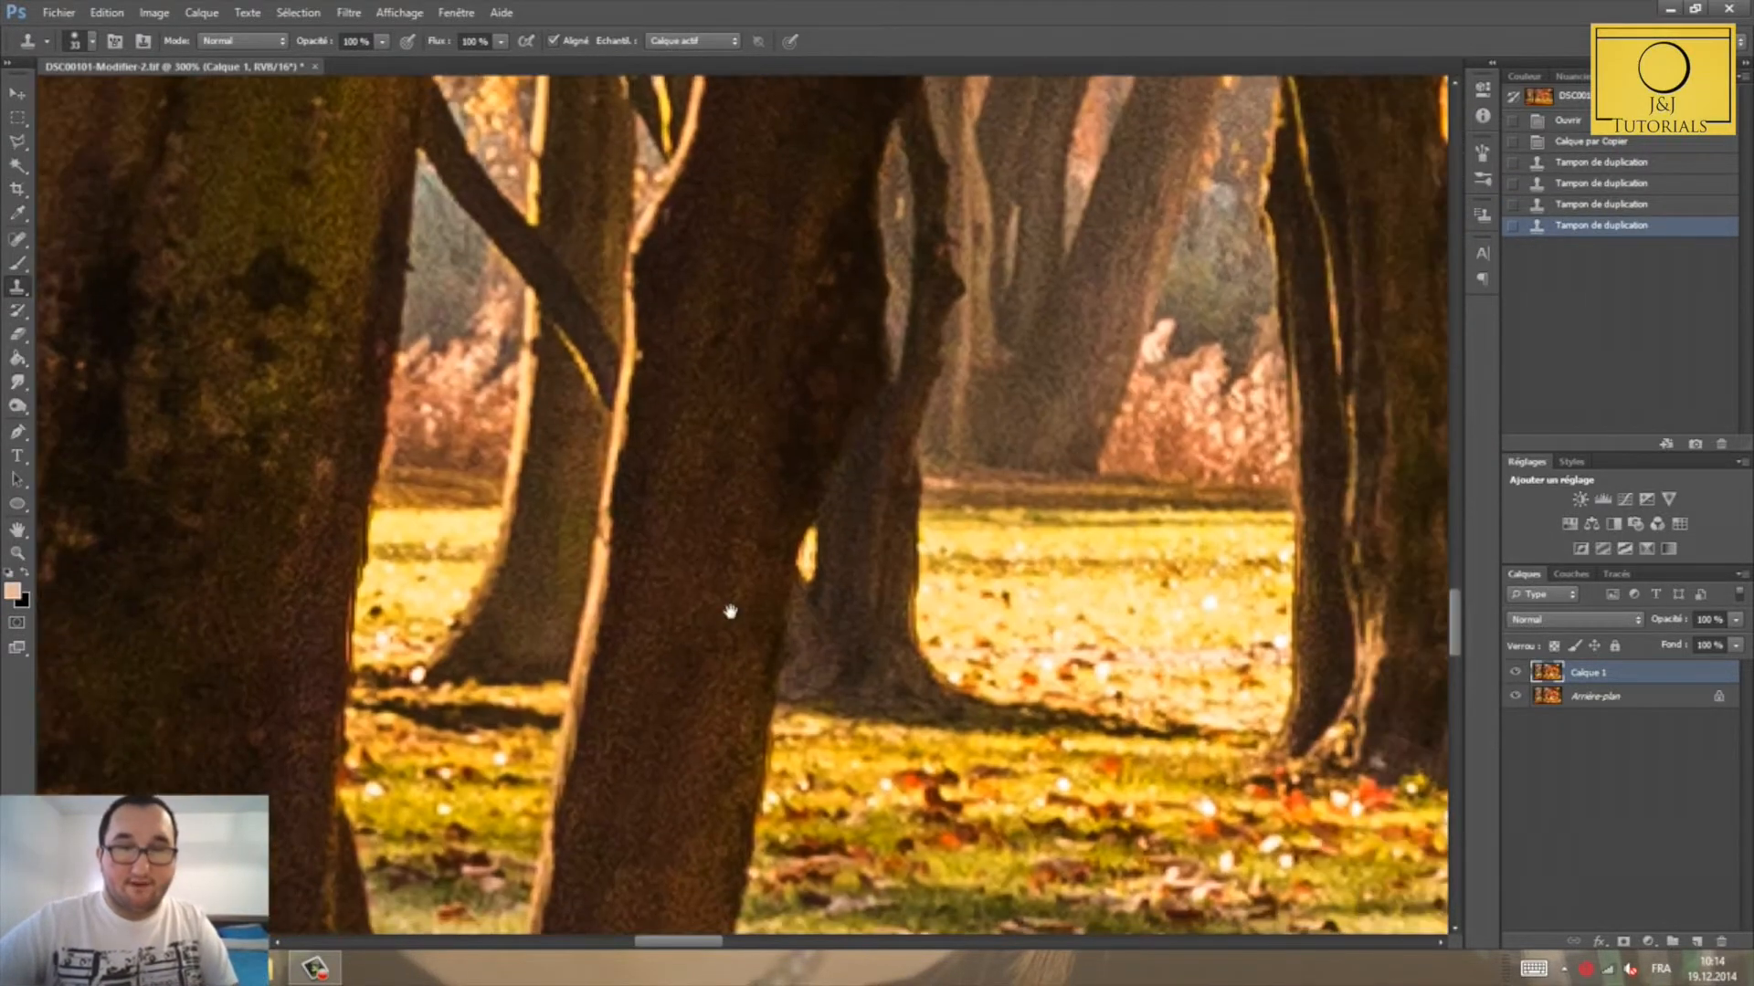
scroll(389, 622, right, 5)
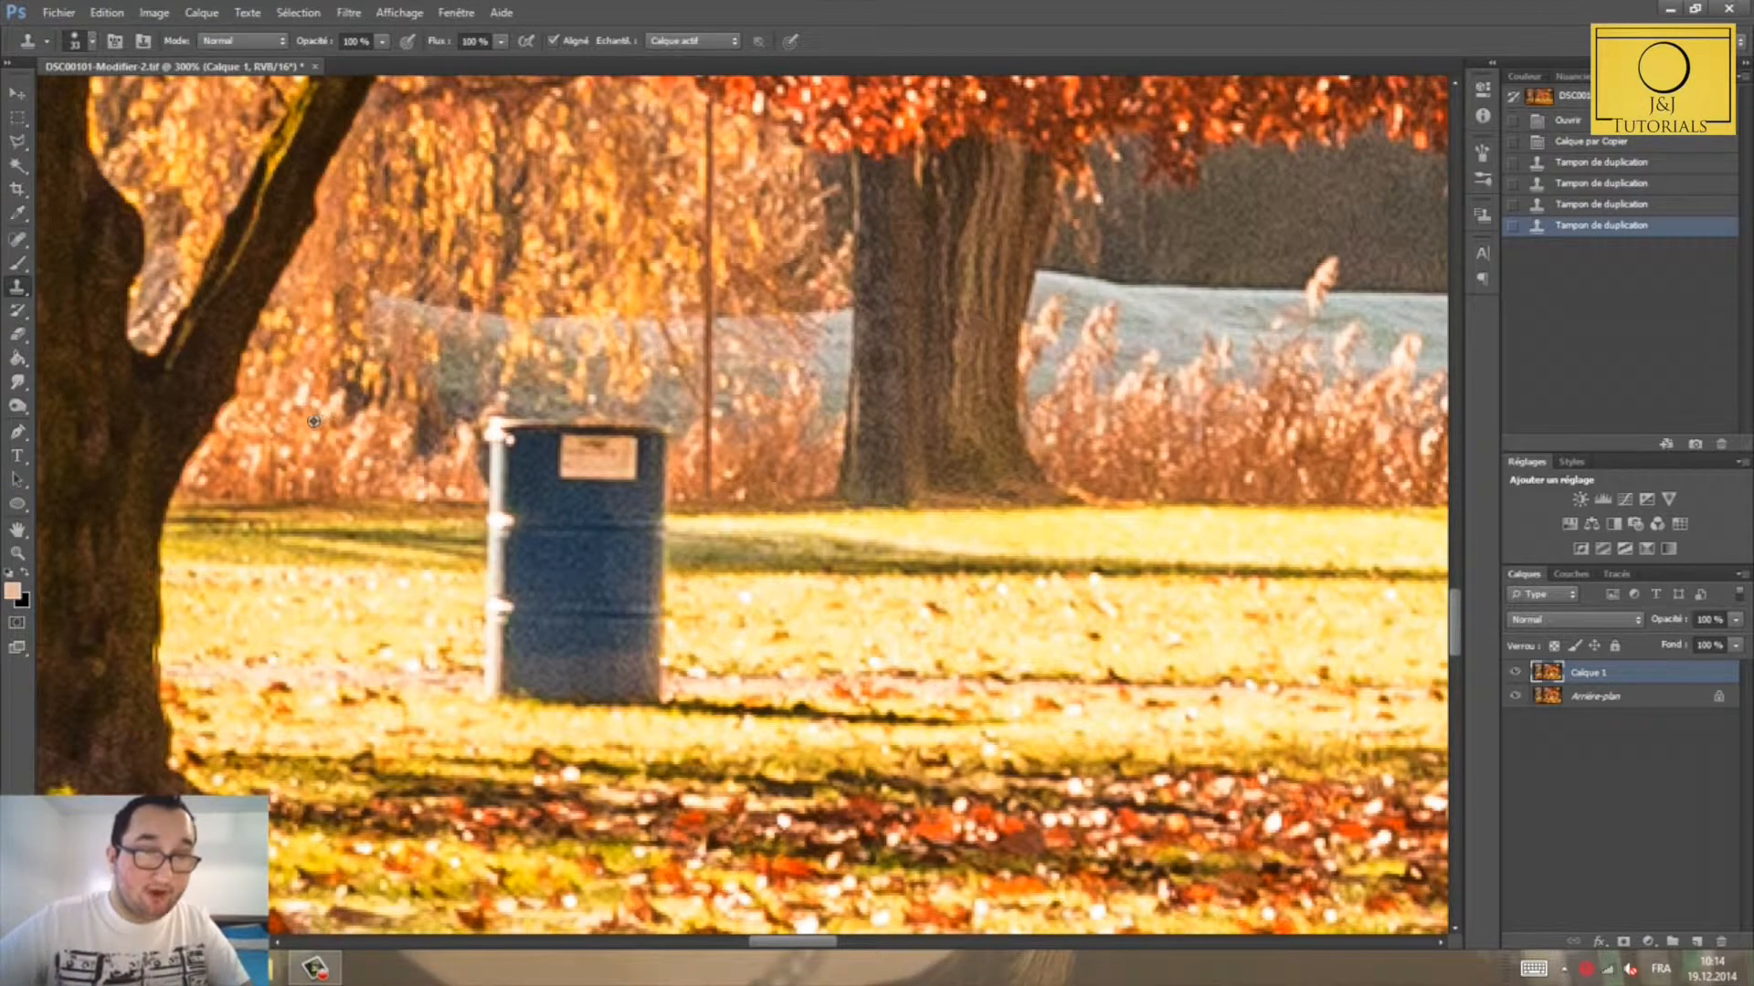
mouse_move(508, 426)
mouse_down()
mouse_move(658, 430)
mouse_move(622, 452)
mouse_move(516, 442)
mouse_move(498, 480)
mouse_move(483, 474)
mouse_move(539, 518)
mouse_move(573, 508)
mouse_move(522, 513)
mouse_move(681, 516)
mouse_move(639, 543)
mouse_move(489, 553)
mouse_move(670, 553)
mouse_move(602, 589)
mouse_move(497, 603)
mouse_move(661, 626)
mouse_move(507, 659)
mouse_move(664, 665)
mouse_up()
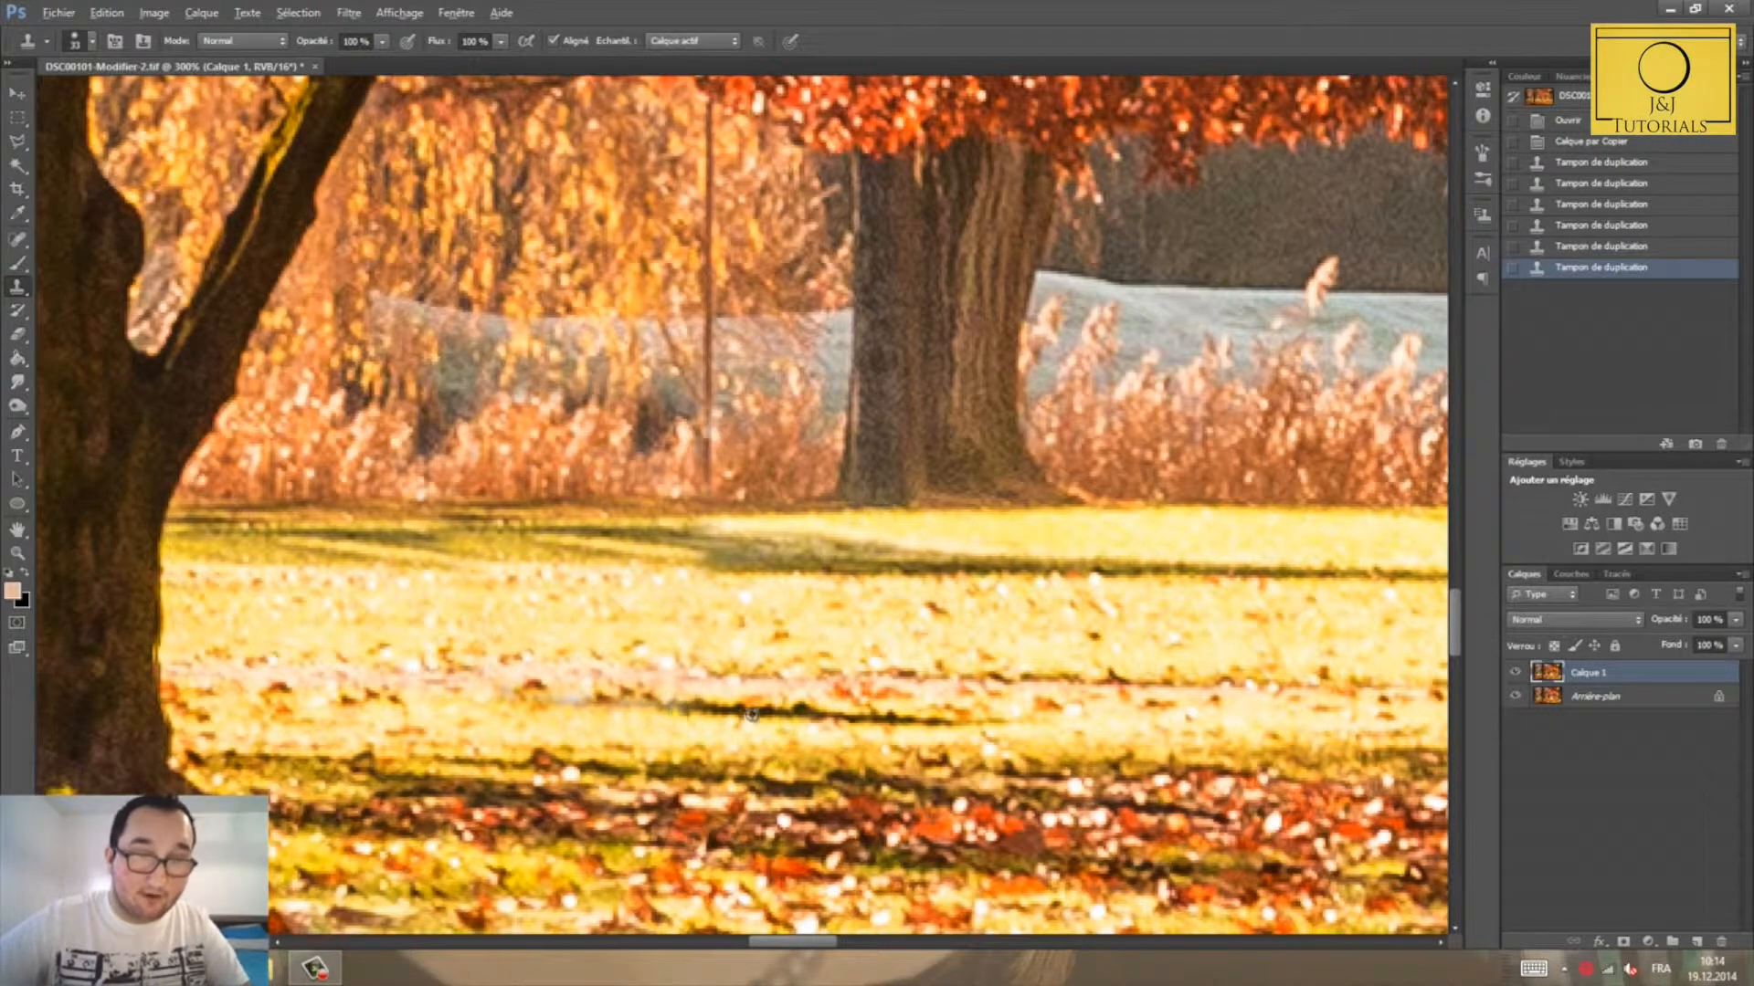
alt+click(675, 734)
drag(668, 720, 869, 735)
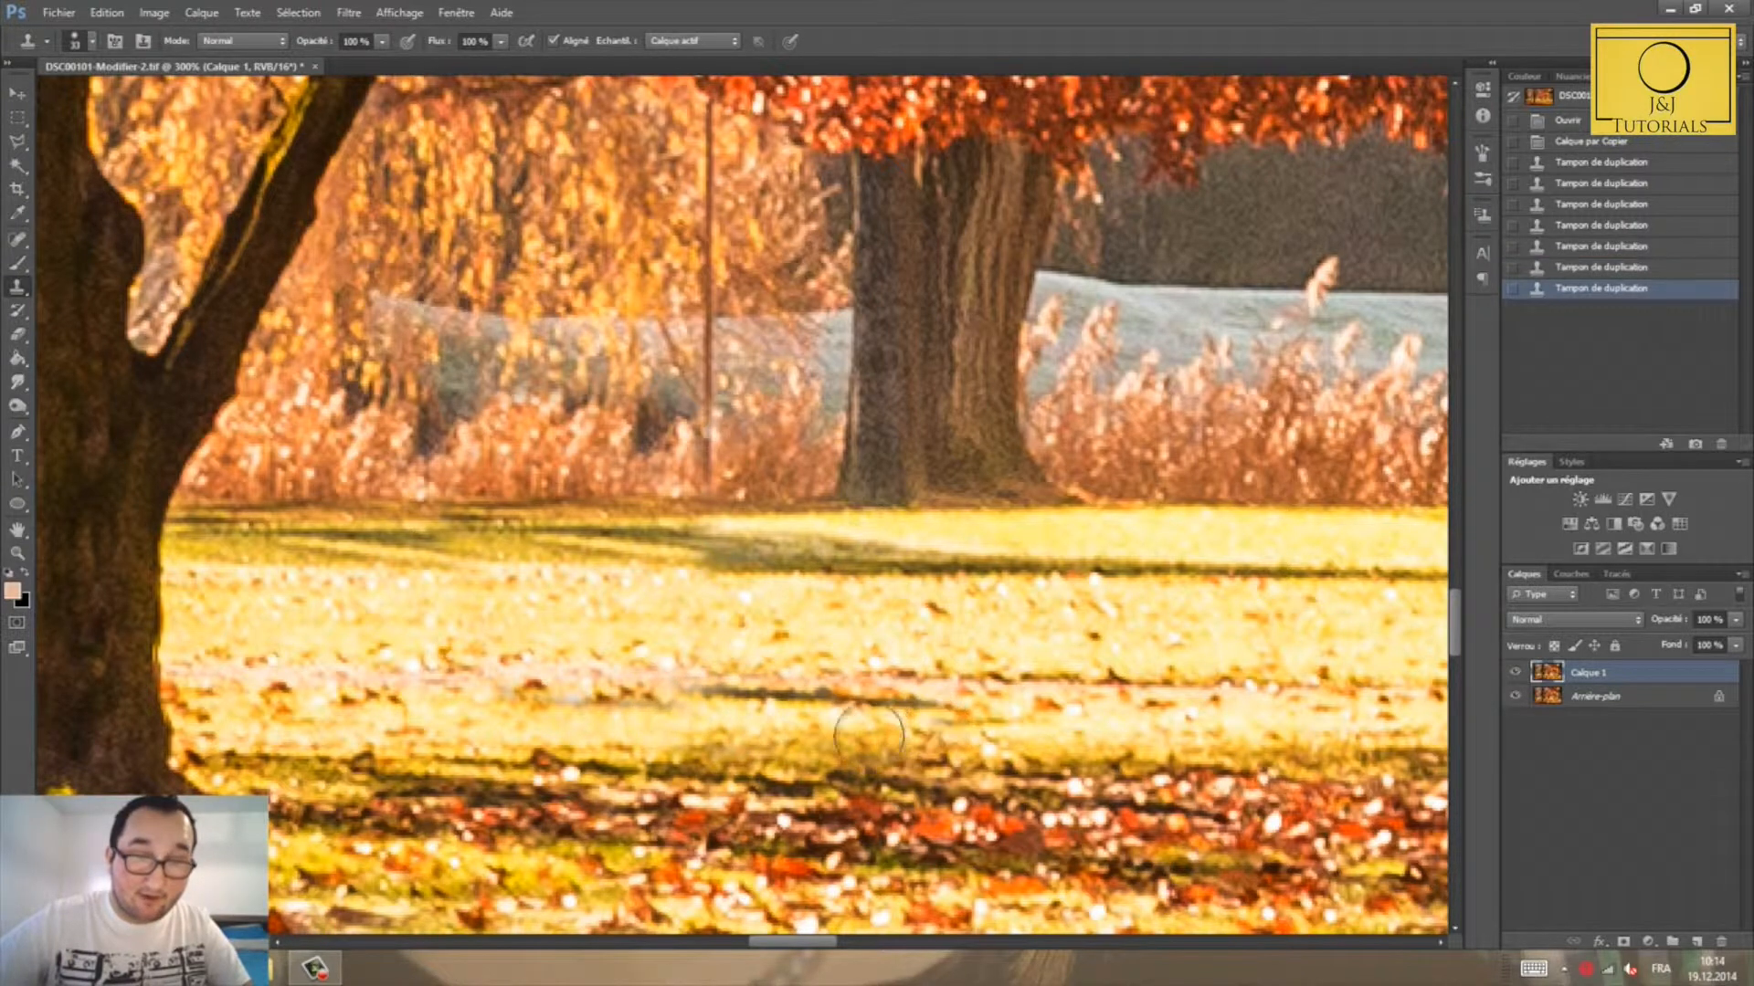
key(ctrl+z)
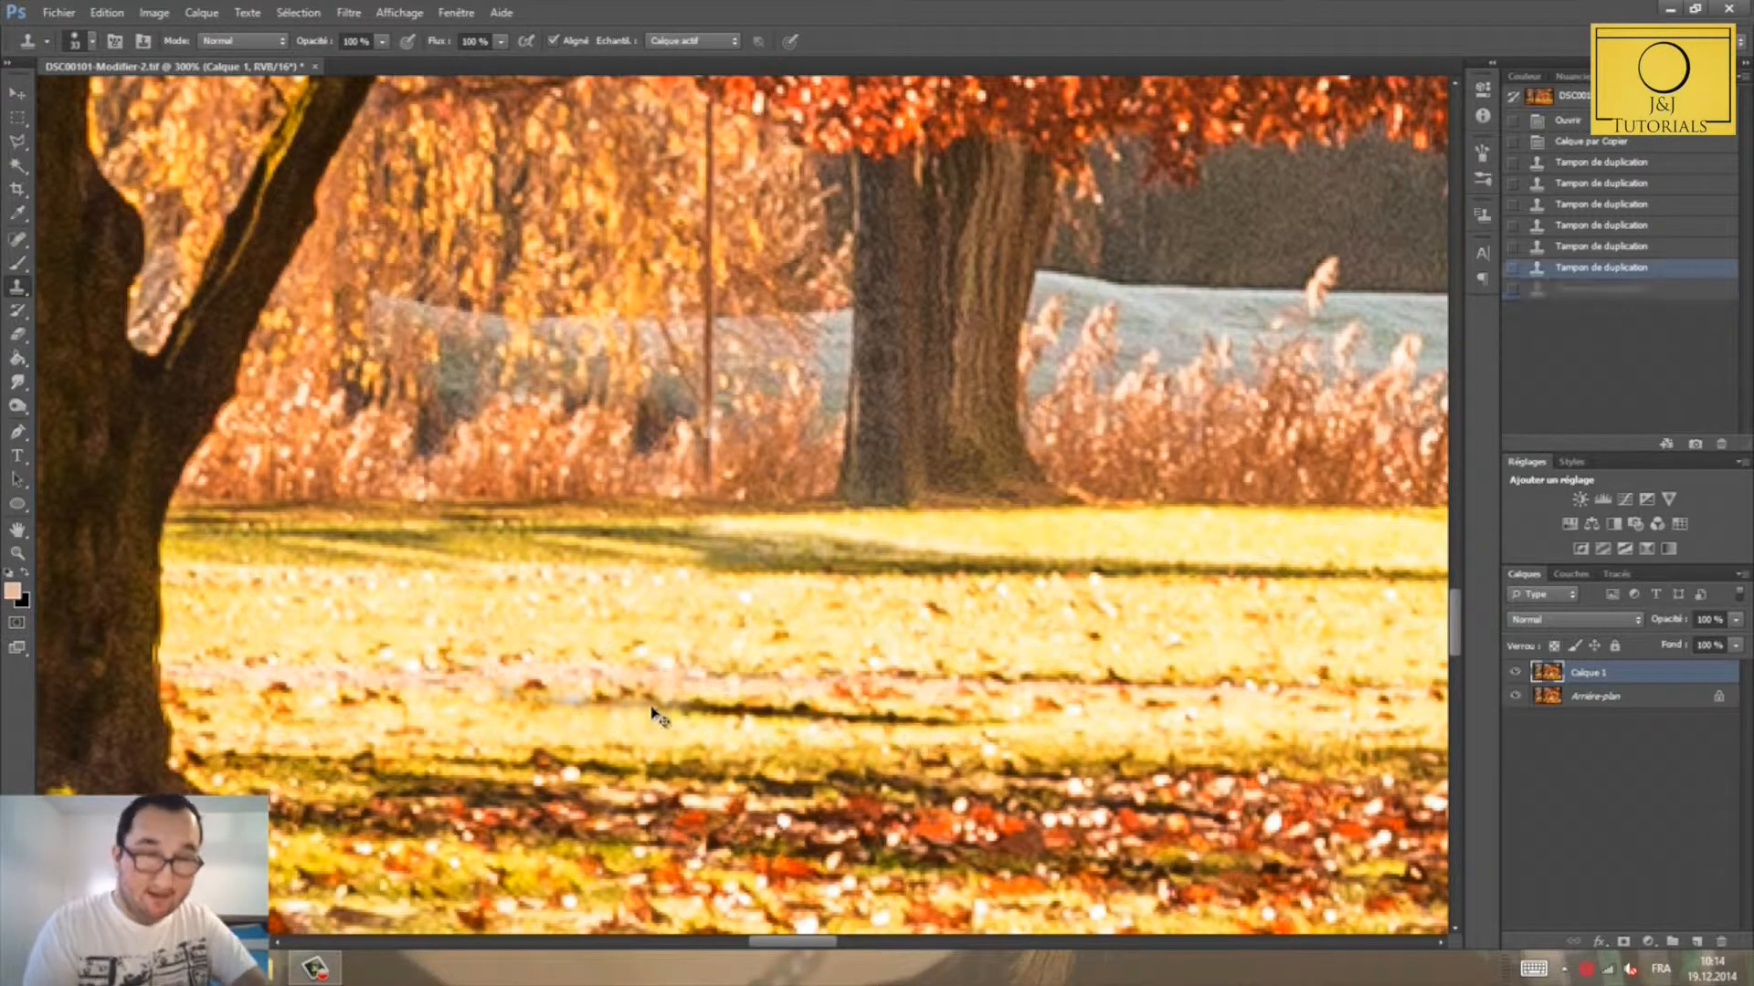
Step: Clone out the removed barrel's shadow on the grass and heal the patch with the content-aware Spot Healing Brush
drag(874, 753, 854, 755)
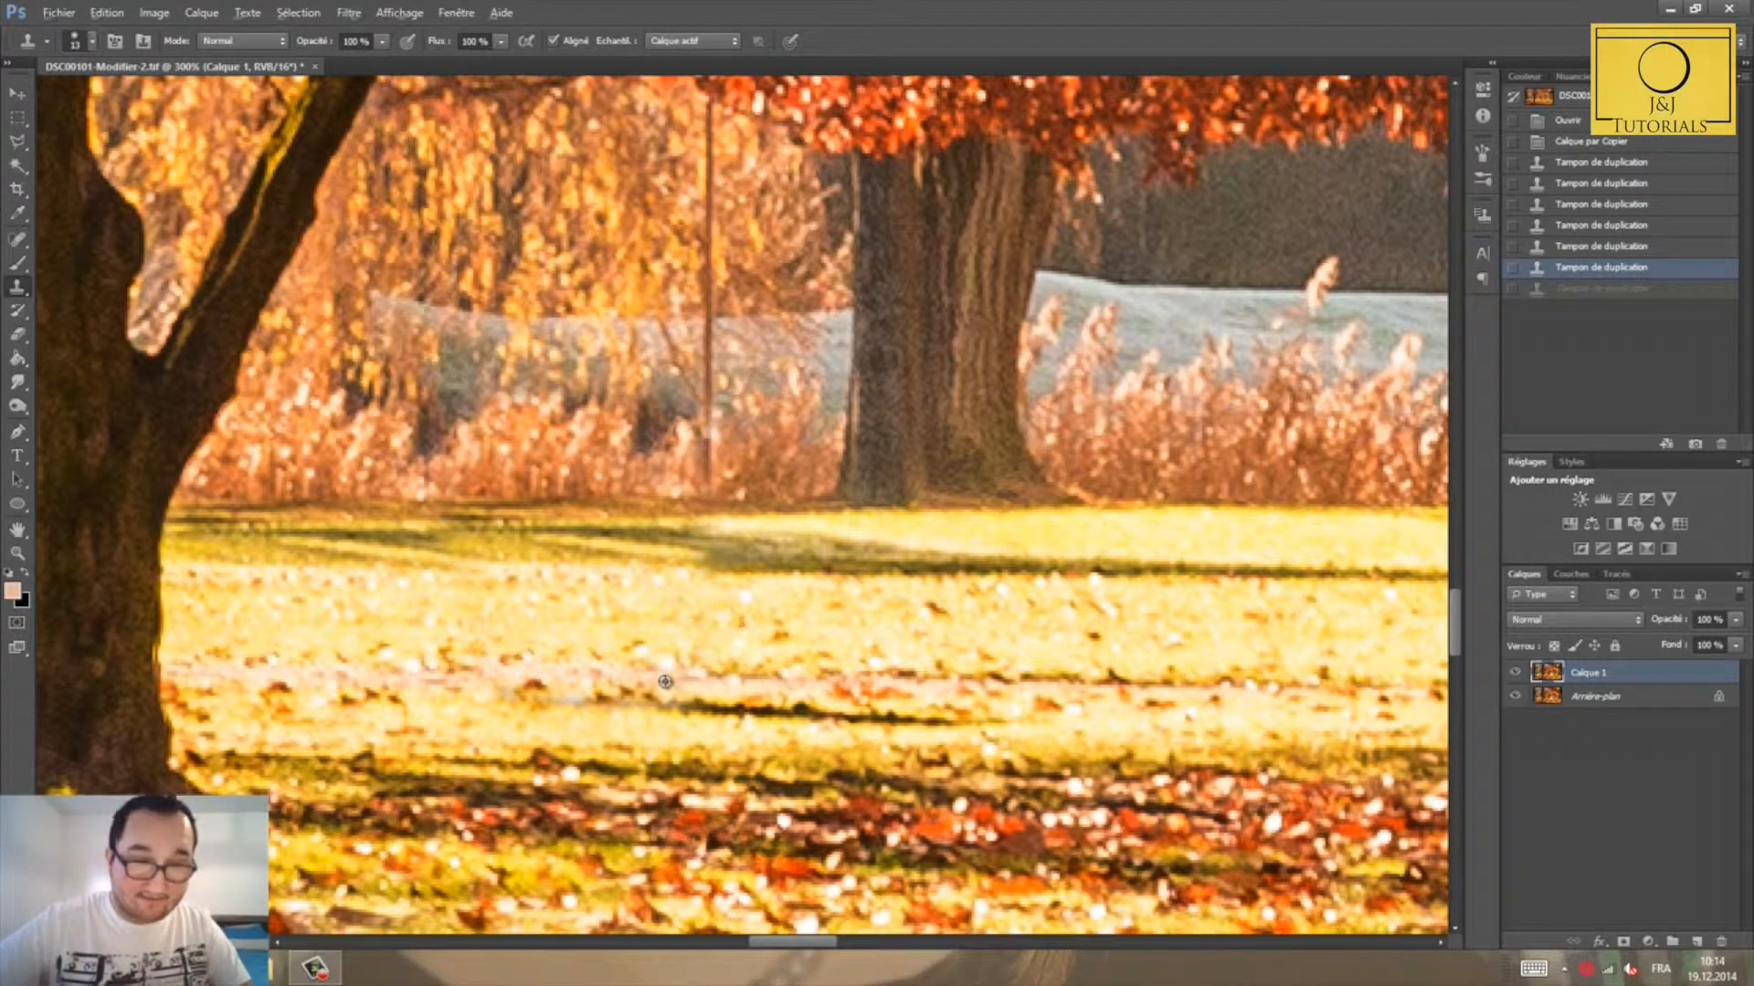
drag(675, 702, 959, 714)
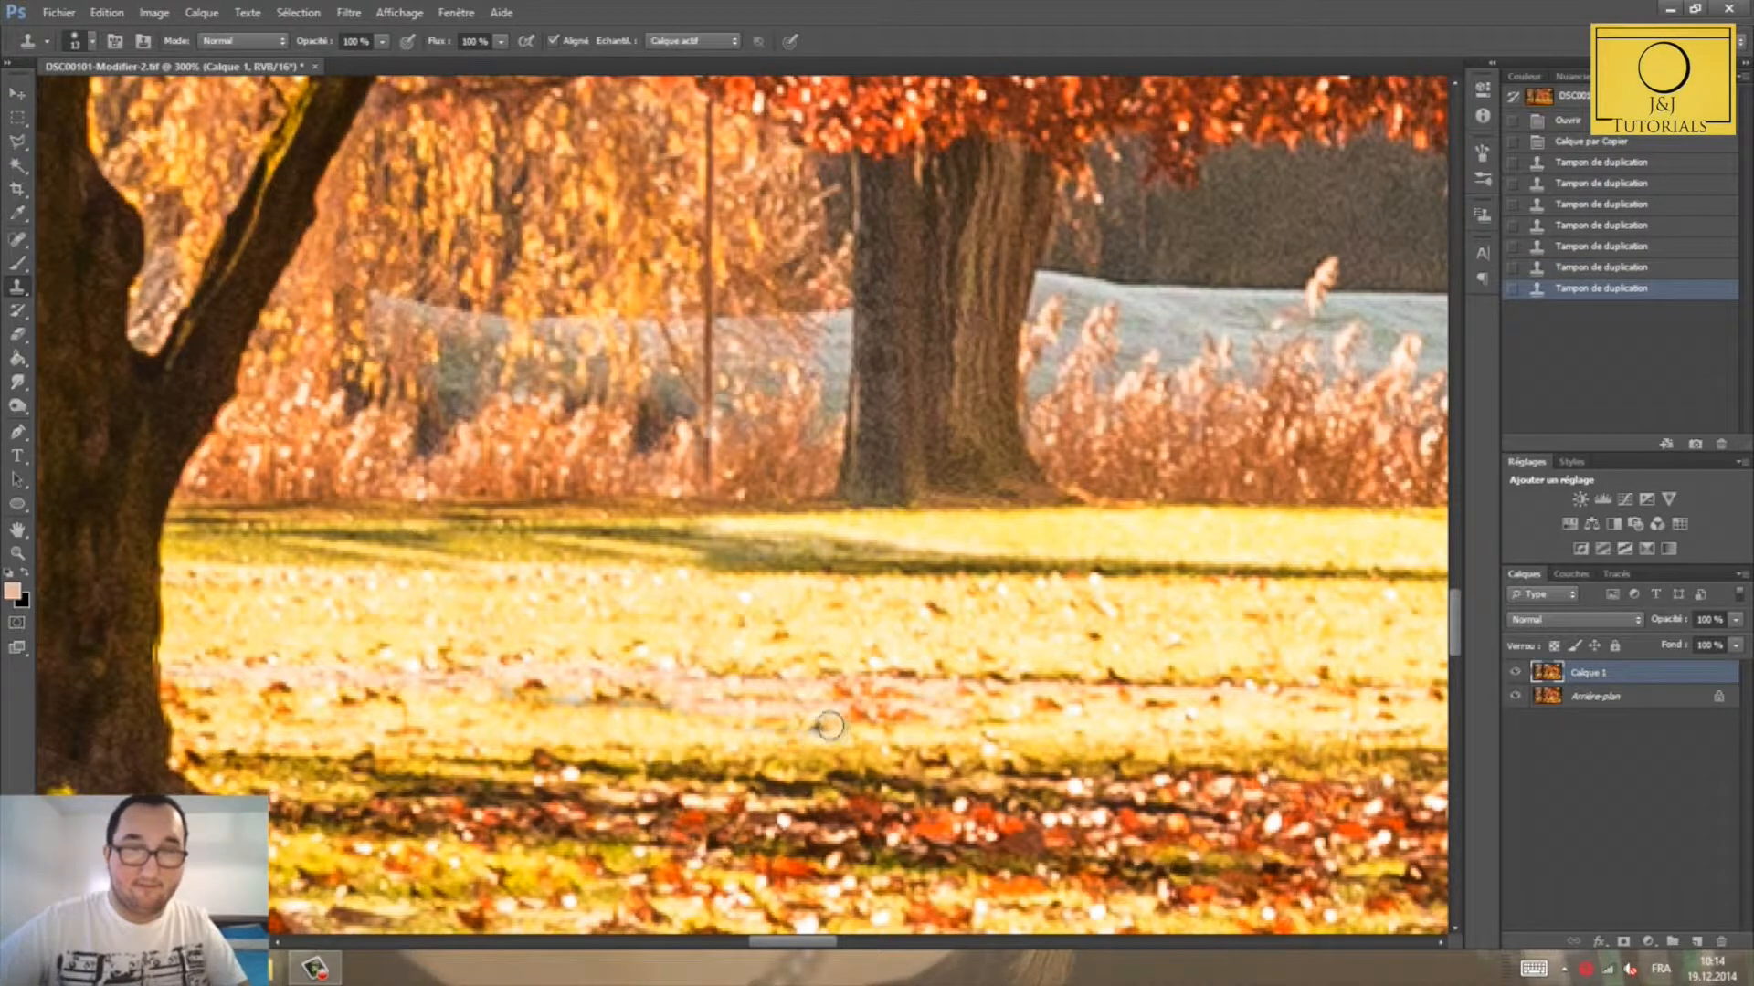
key(j)
right_click(851, 685)
mouse_move(875, 660)
alt+mouse_down()
mouse_move(851, 662)
mouse_move(927, 694)
alt+mouse_up()
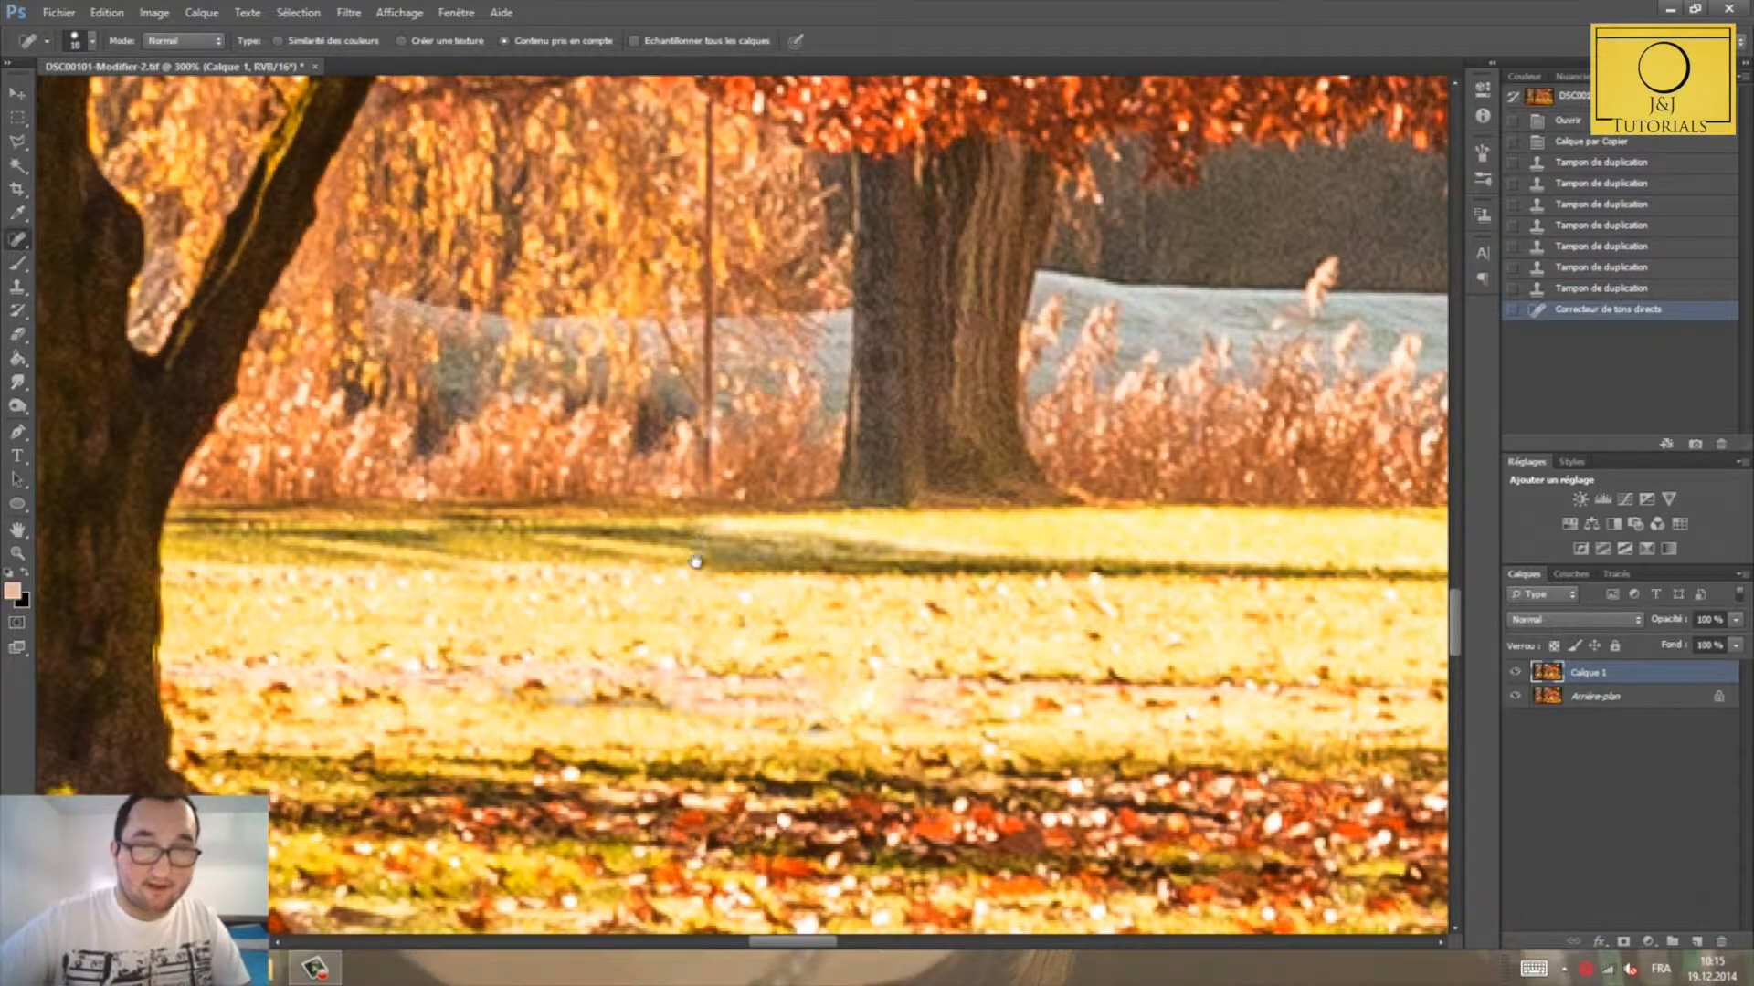
Step: Clone out the third blue barrel behind the thick trunk using the neighbouring reeds and lit grass
drag(934, 795, 319, 699)
drag(1315, 456, 676, 611)
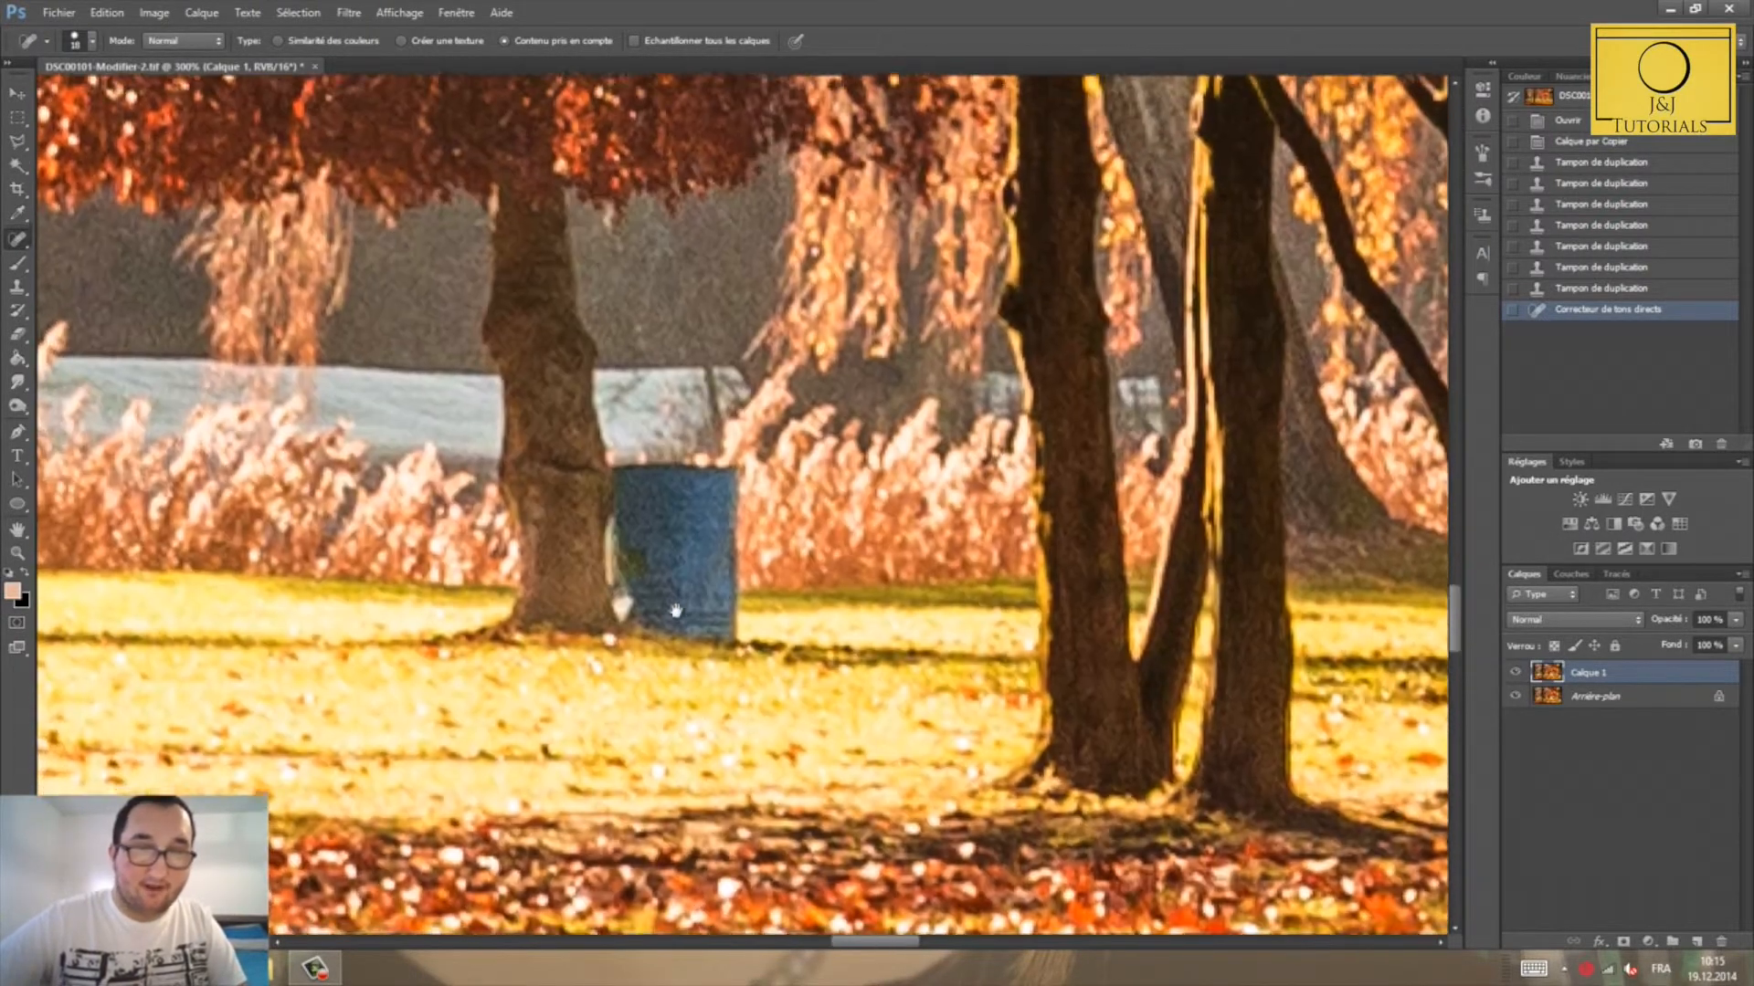
key(s)
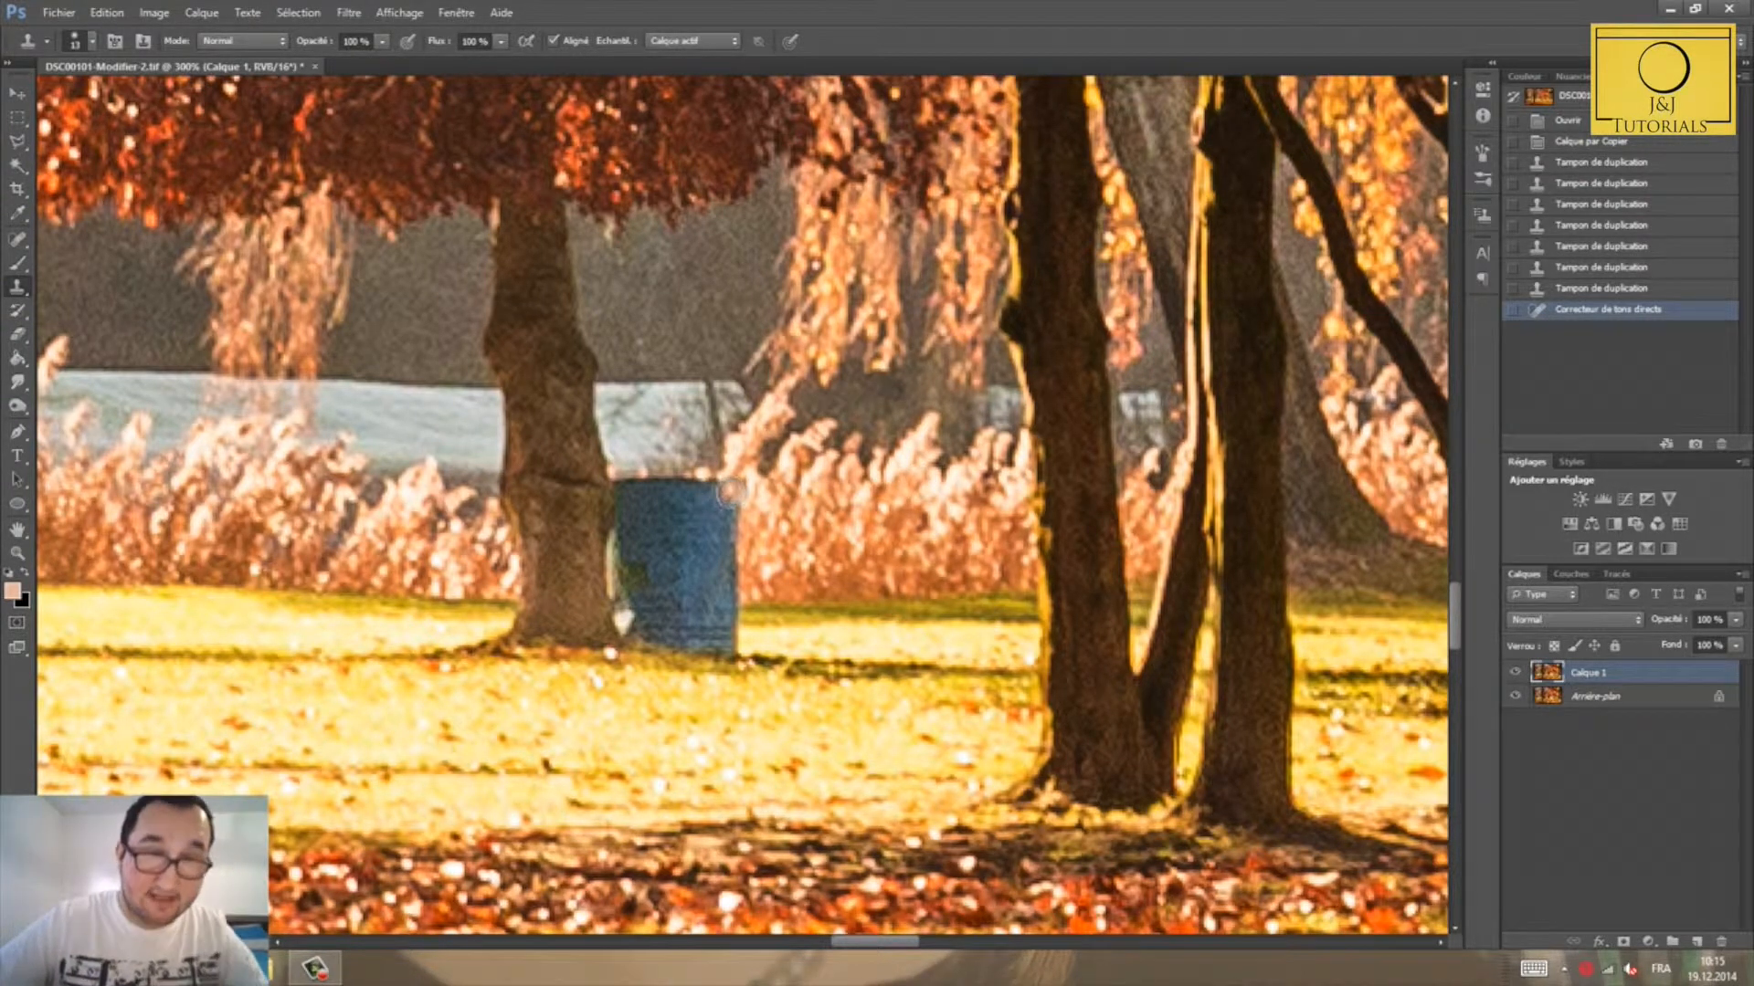
mouse_move(738, 485)
mouse_down()
mouse_move(726, 587)
mouse_move(630, 587)
mouse_move(623, 477)
mouse_move(718, 484)
mouse_move(691, 497)
mouse_move(730, 524)
mouse_move(634, 537)
mouse_move(642, 523)
mouse_move(720, 563)
mouse_move(687, 577)
mouse_up()
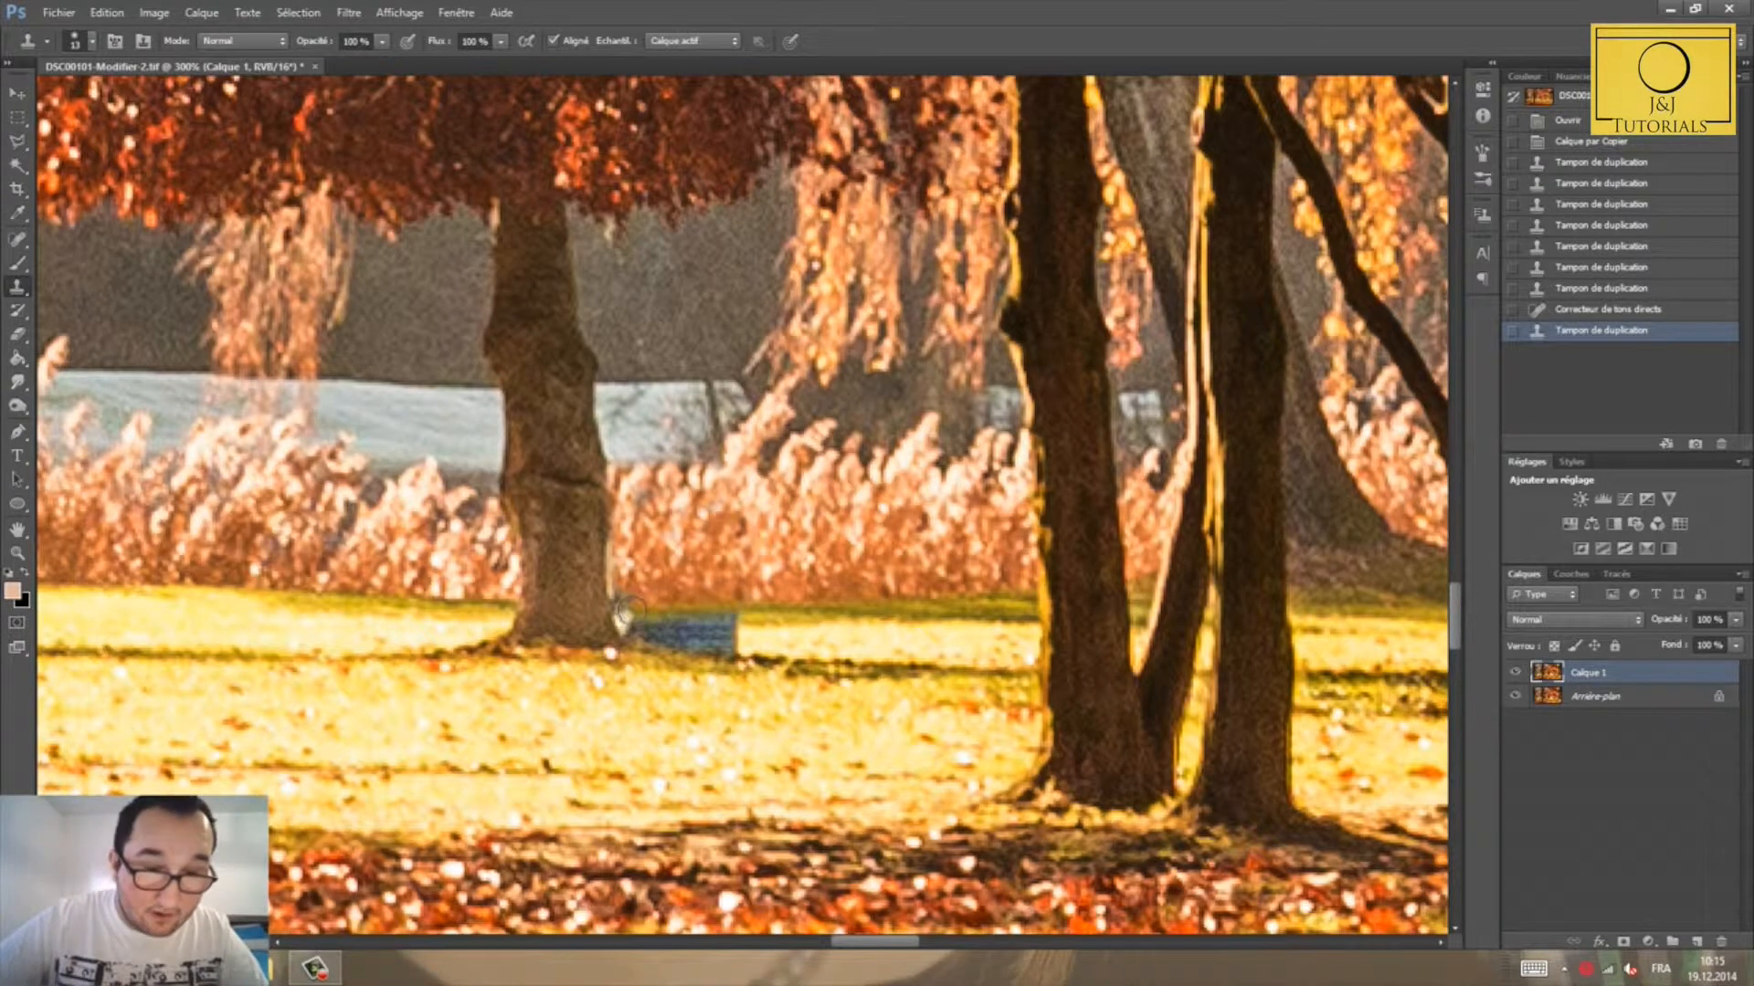
mouse_move(628, 625)
mouse_down()
mouse_move(754, 621)
mouse_move(659, 634)
mouse_move(771, 645)
mouse_up()
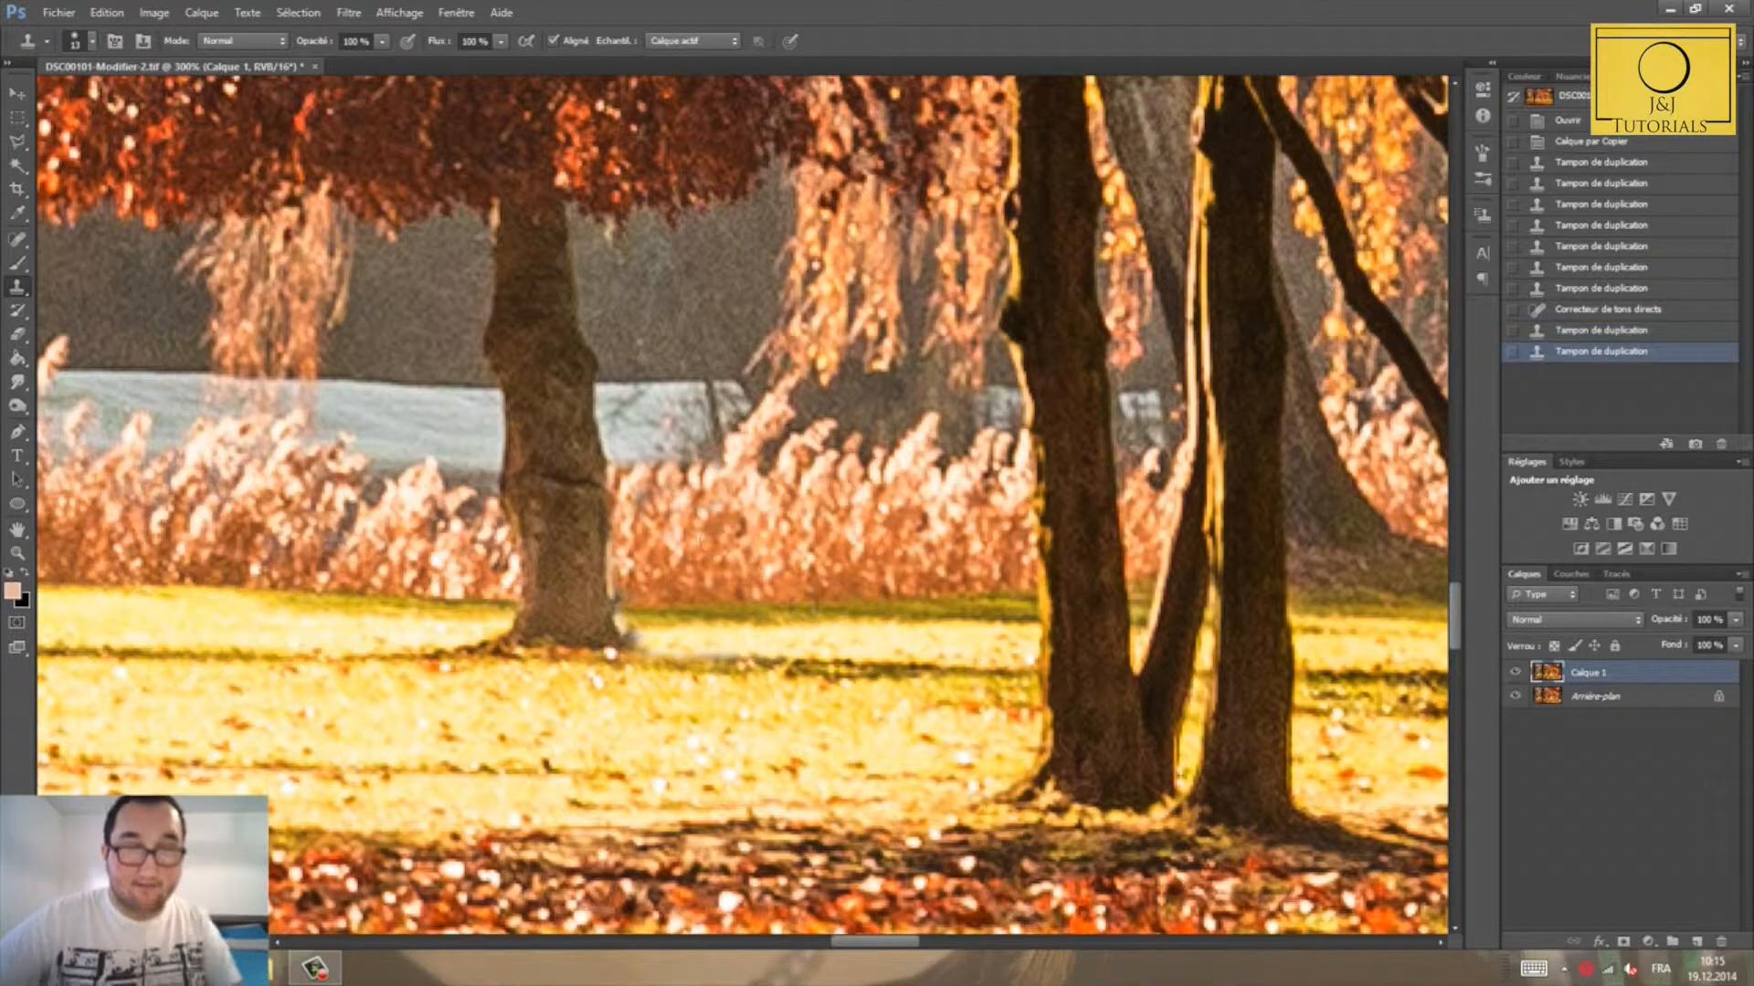
Step: Clone out the bluish barrel remnant along the base of the dark leaning trunk using the adjacent reeds
drag(672, 614, 716, 627)
mouse_move(849, 627)
mouse_down()
mouse_move(679, 632)
mouse_move(647, 656)
mouse_move(654, 731)
mouse_move(624, 690)
mouse_move(671, 761)
mouse_move(621, 718)
mouse_up()
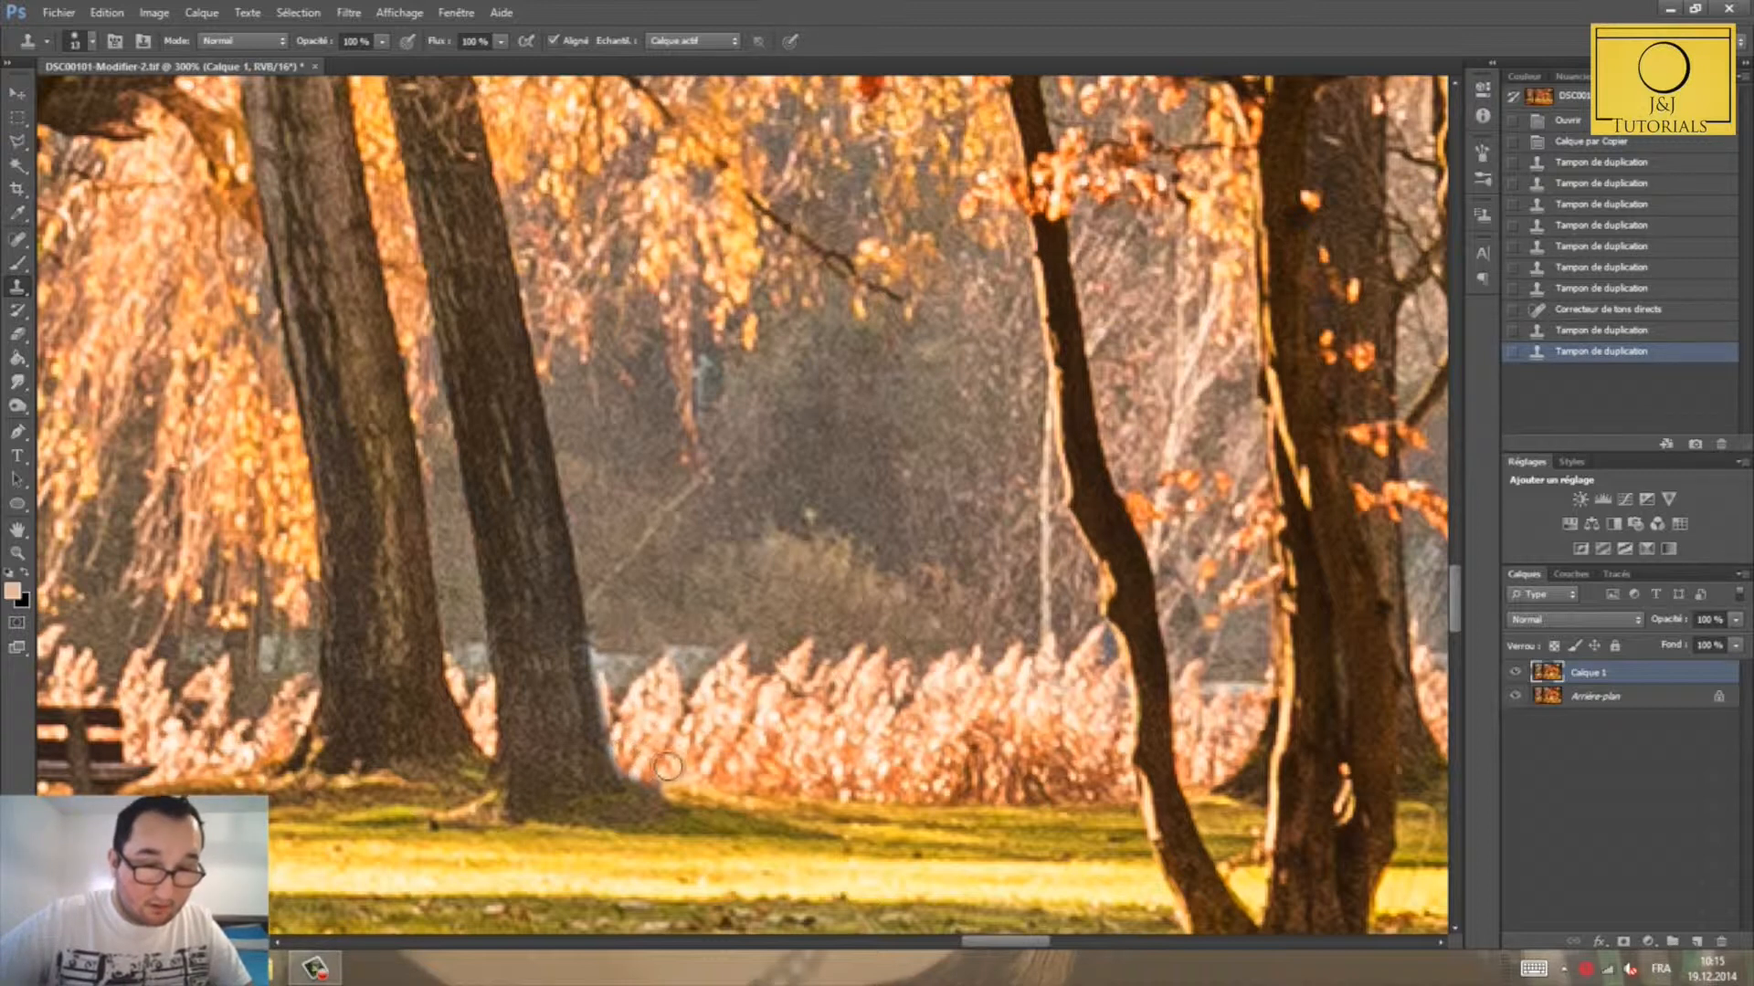
drag(668, 766, 672, 760)
Step: Clone out the small distant blue and green barrels beside the background trunk using the surrounding scenery
drag(720, 695, 665, 382)
drag(1307, 567, 210, 585)
drag(1342, 552, 542, 604)
drag(388, 445, 544, 499)
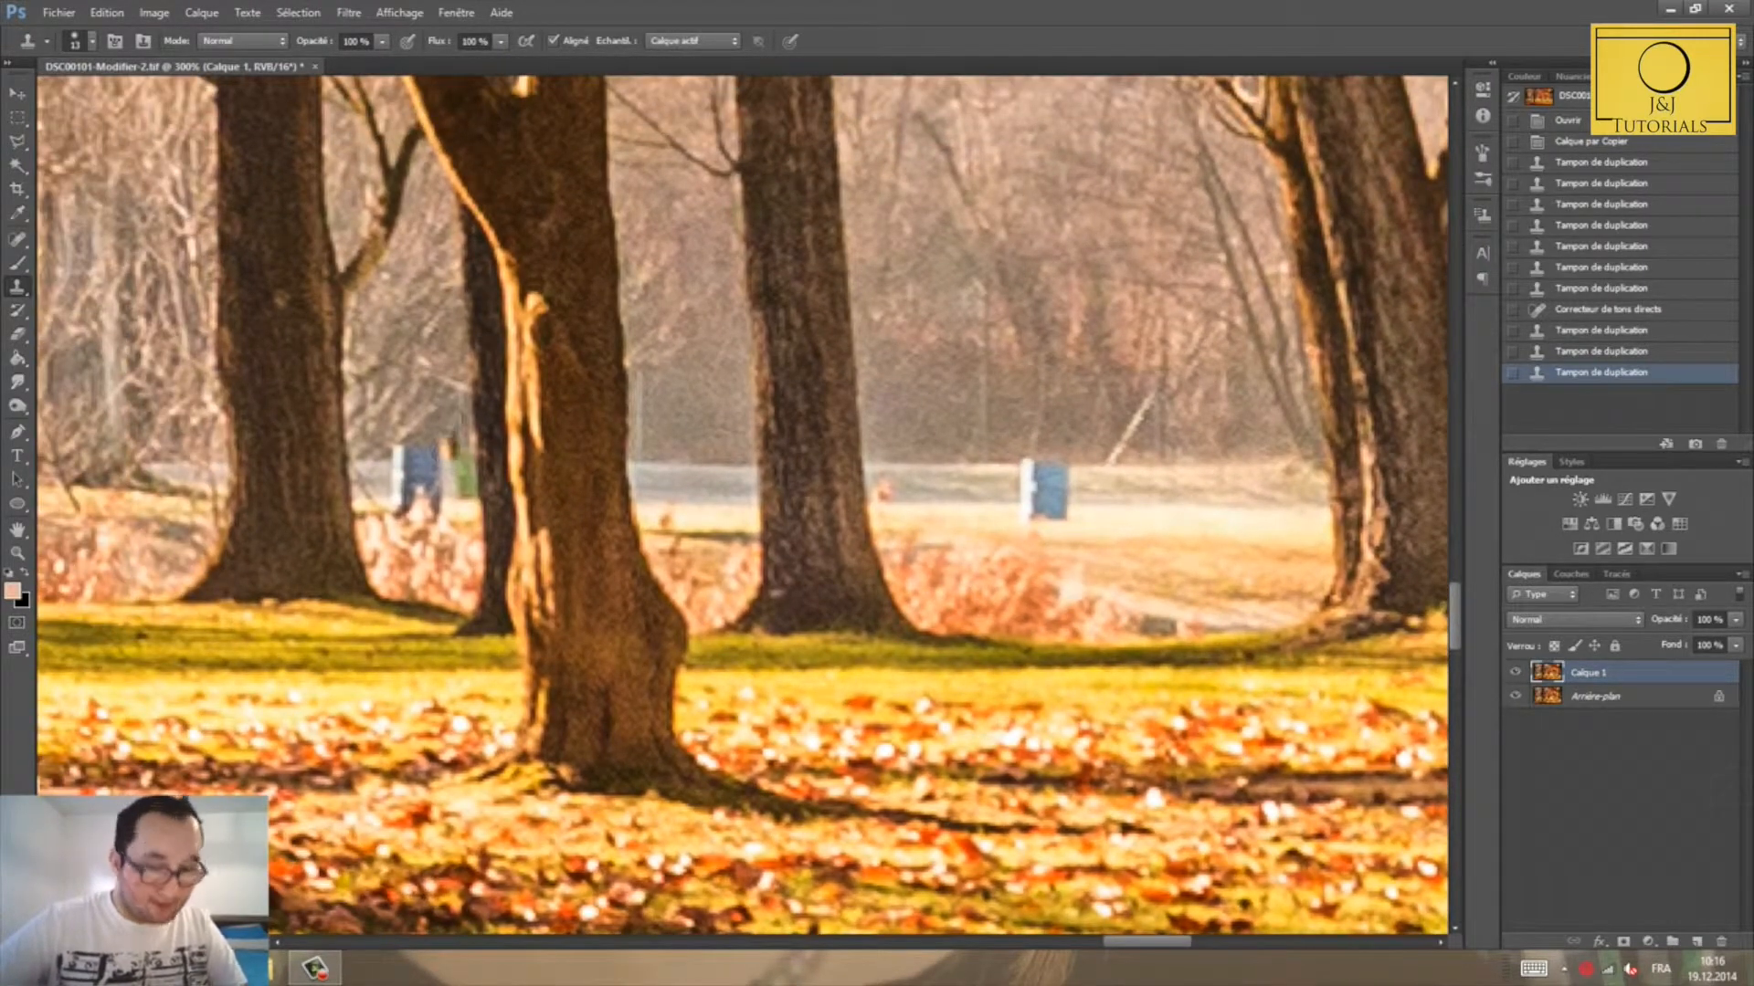
mouse_move(437, 470)
mouse_down()
mouse_move(415, 464)
mouse_move(406, 488)
mouse_move(433, 494)
mouse_up()
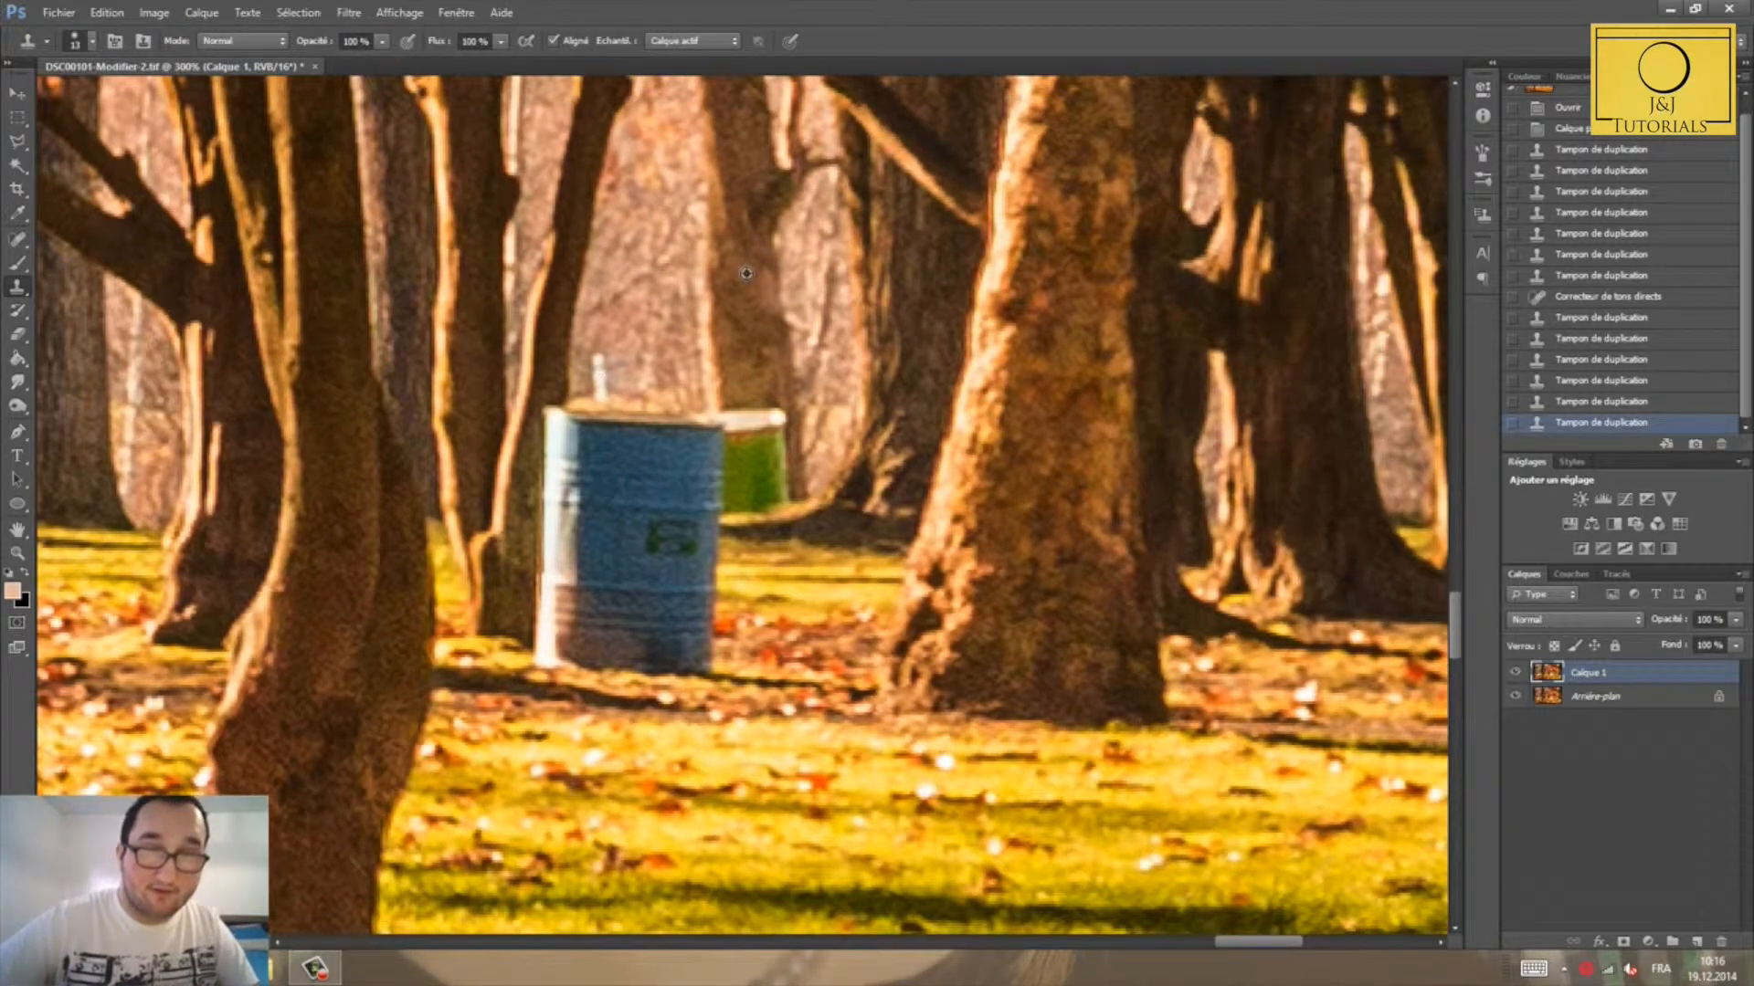
Step: Clone out the green barrel behind the large blue one, rebuilding the trunk and woodland background with sampled bark
drag(784, 412, 779, 473)
alt+click(760, 312)
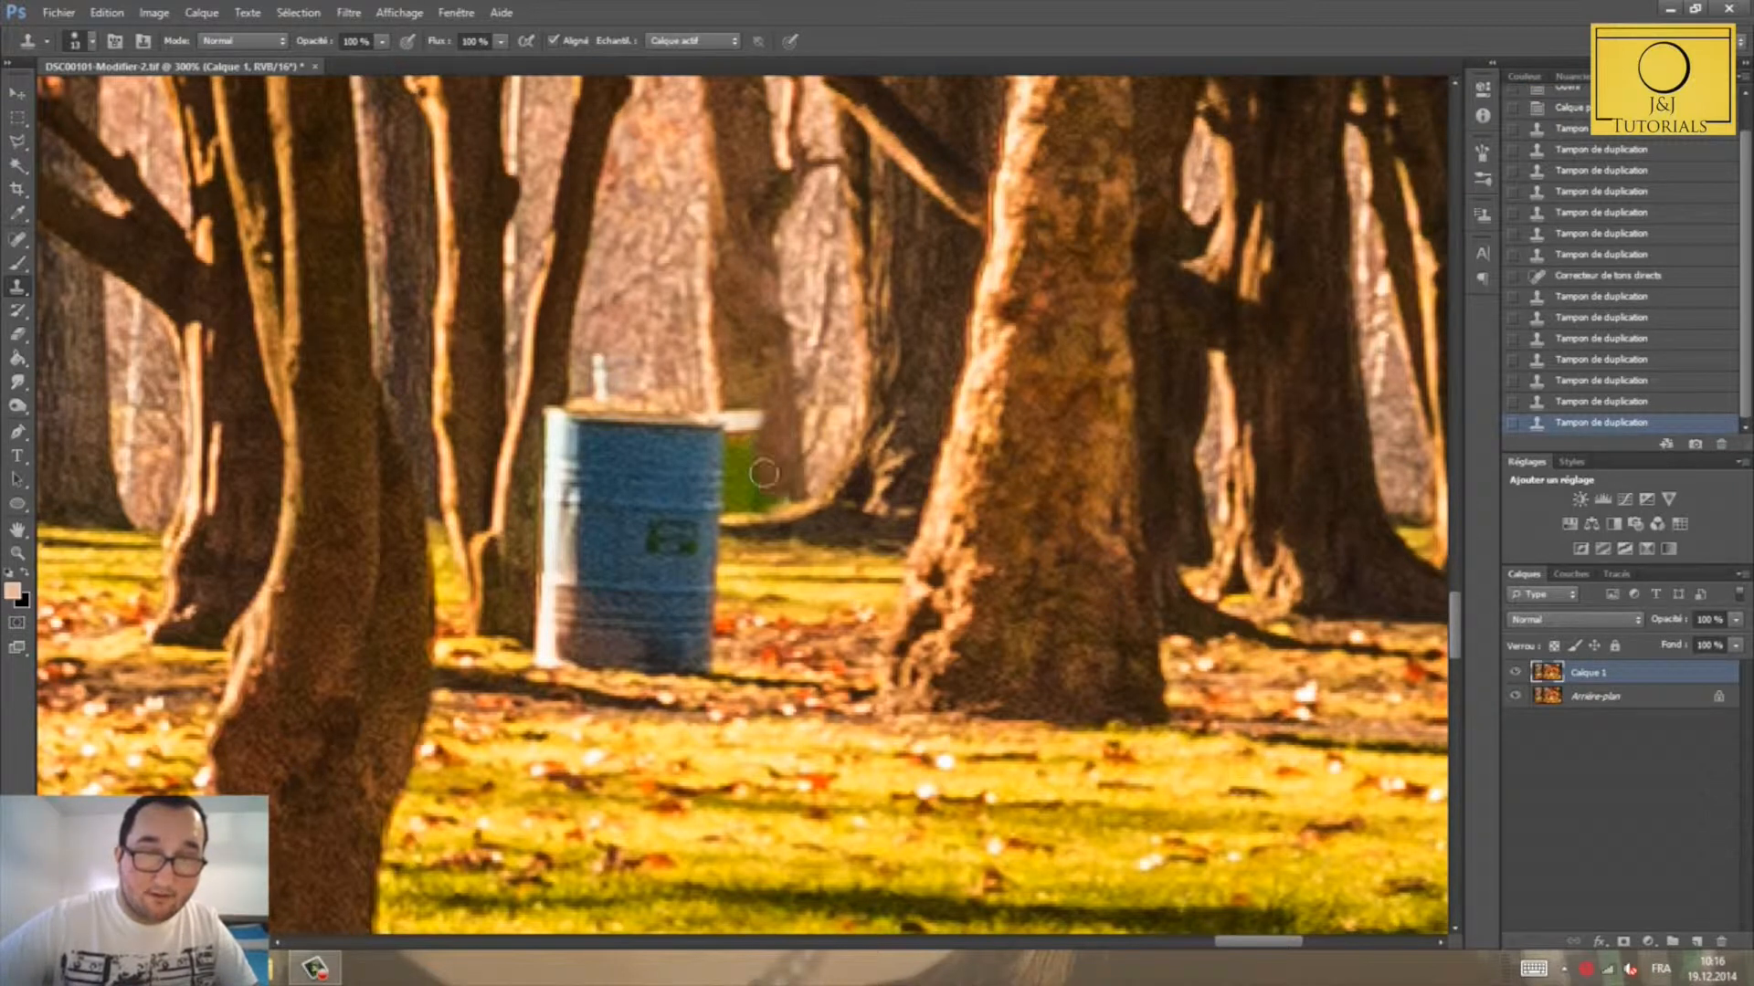
mouse_move(738, 425)
mouse_down()
mouse_move(757, 496)
mouse_move(779, 495)
mouse_move(754, 415)
mouse_move(742, 494)
mouse_up()
alt+click(754, 417)
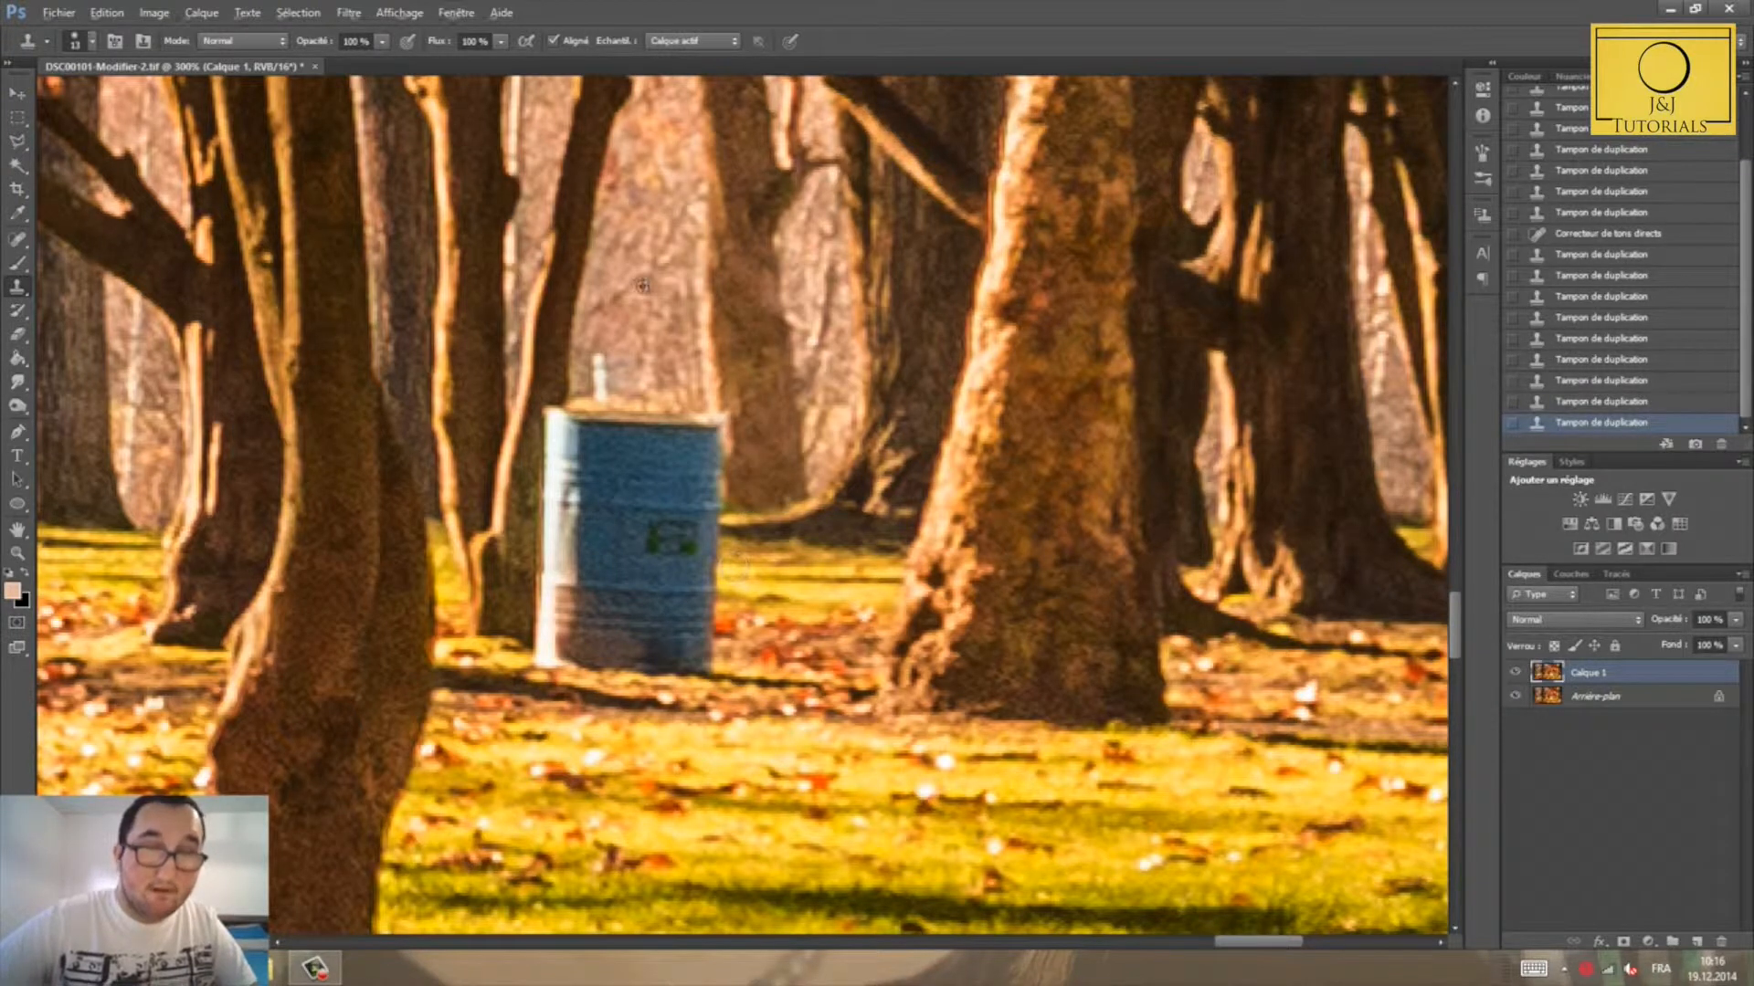
Step: Clone woodland background and trunk bark over the upper part of the large blue barrel, undoing the last stray stroke
mouse_move(698, 406)
mouse_down()
mouse_move(594, 438)
mouse_move(587, 418)
mouse_move(546, 525)
mouse_up()
alt+click(560, 305)
alt+click(558, 357)
mouse_move(568, 512)
mouse_down()
mouse_move(696, 511)
mouse_move(650, 521)
mouse_up()
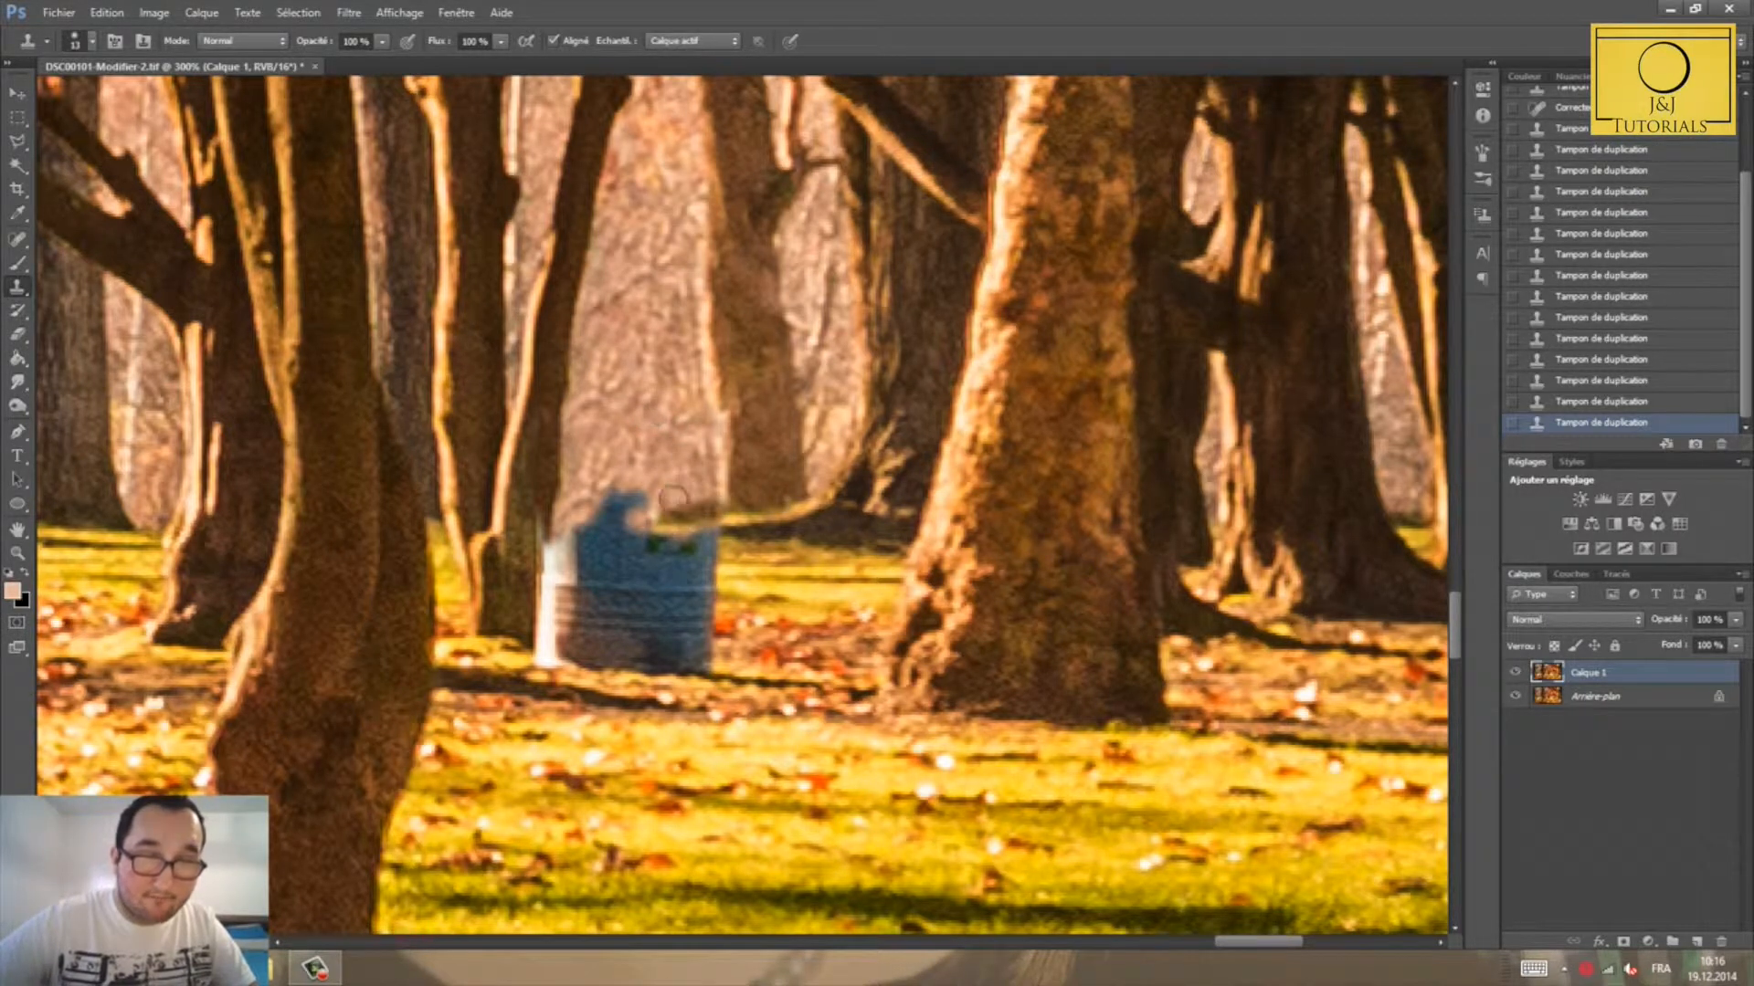
mouse_move(709, 503)
mouse_down()
mouse_move(674, 517)
mouse_move(690, 532)
mouse_move(659, 530)
mouse_up()
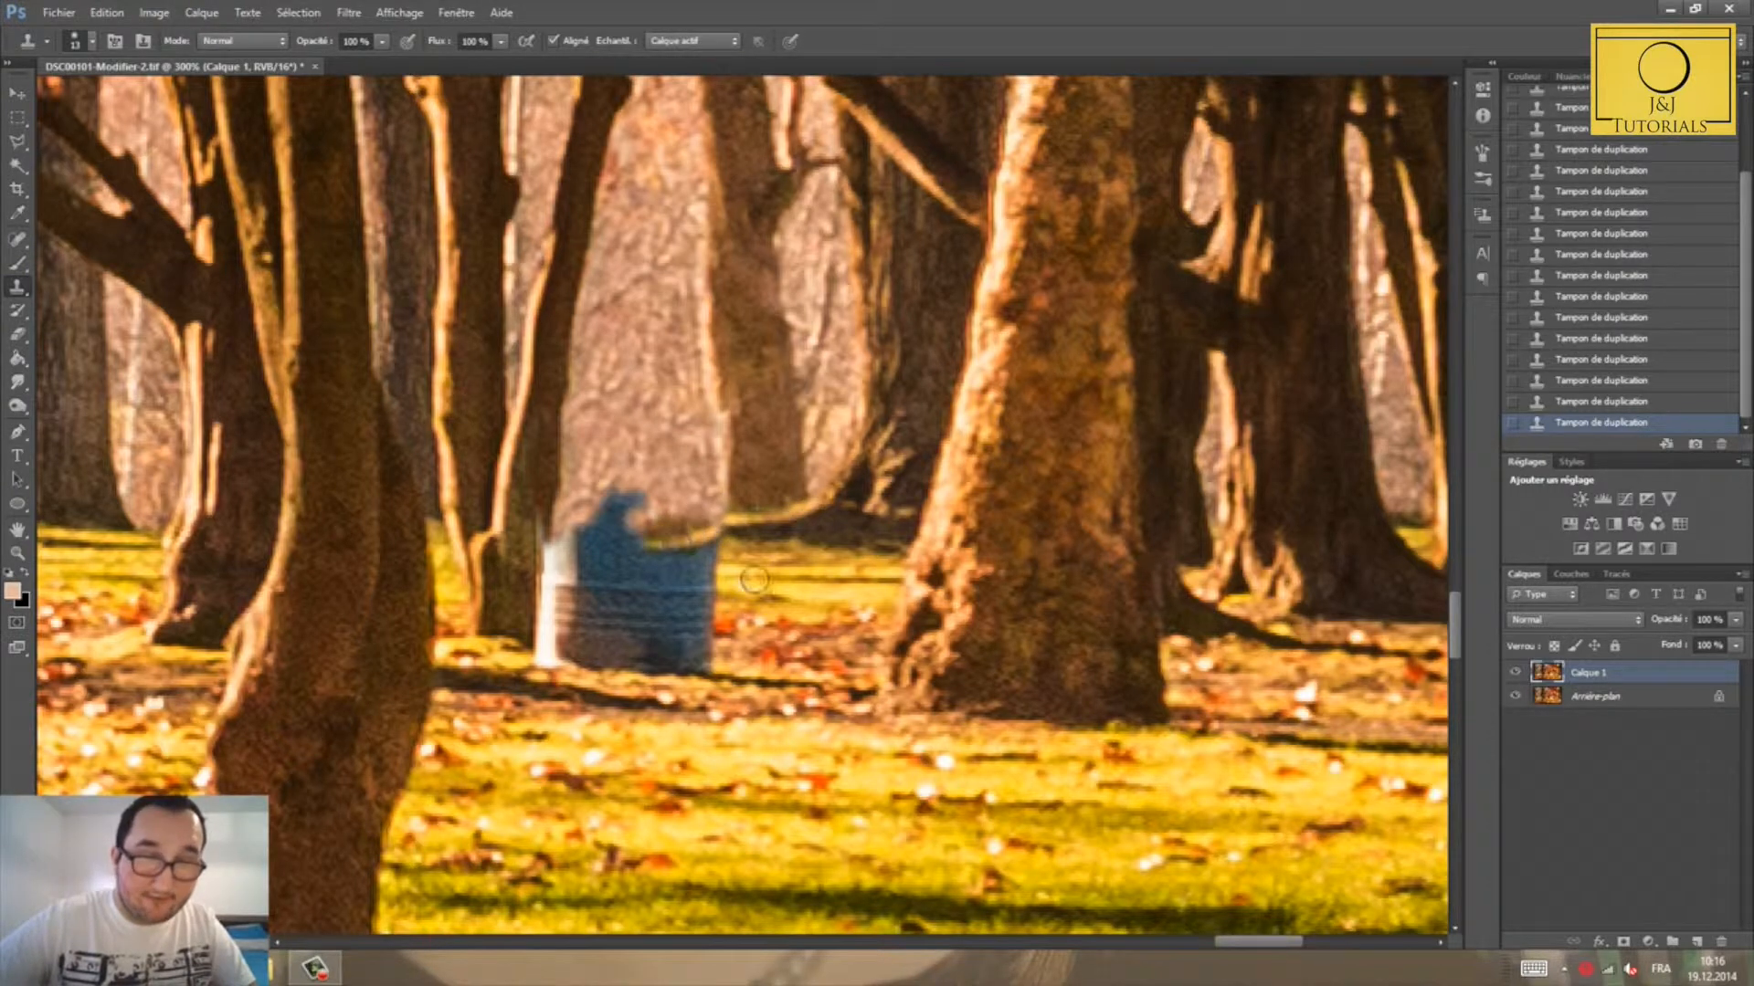
key(ctrl+z)
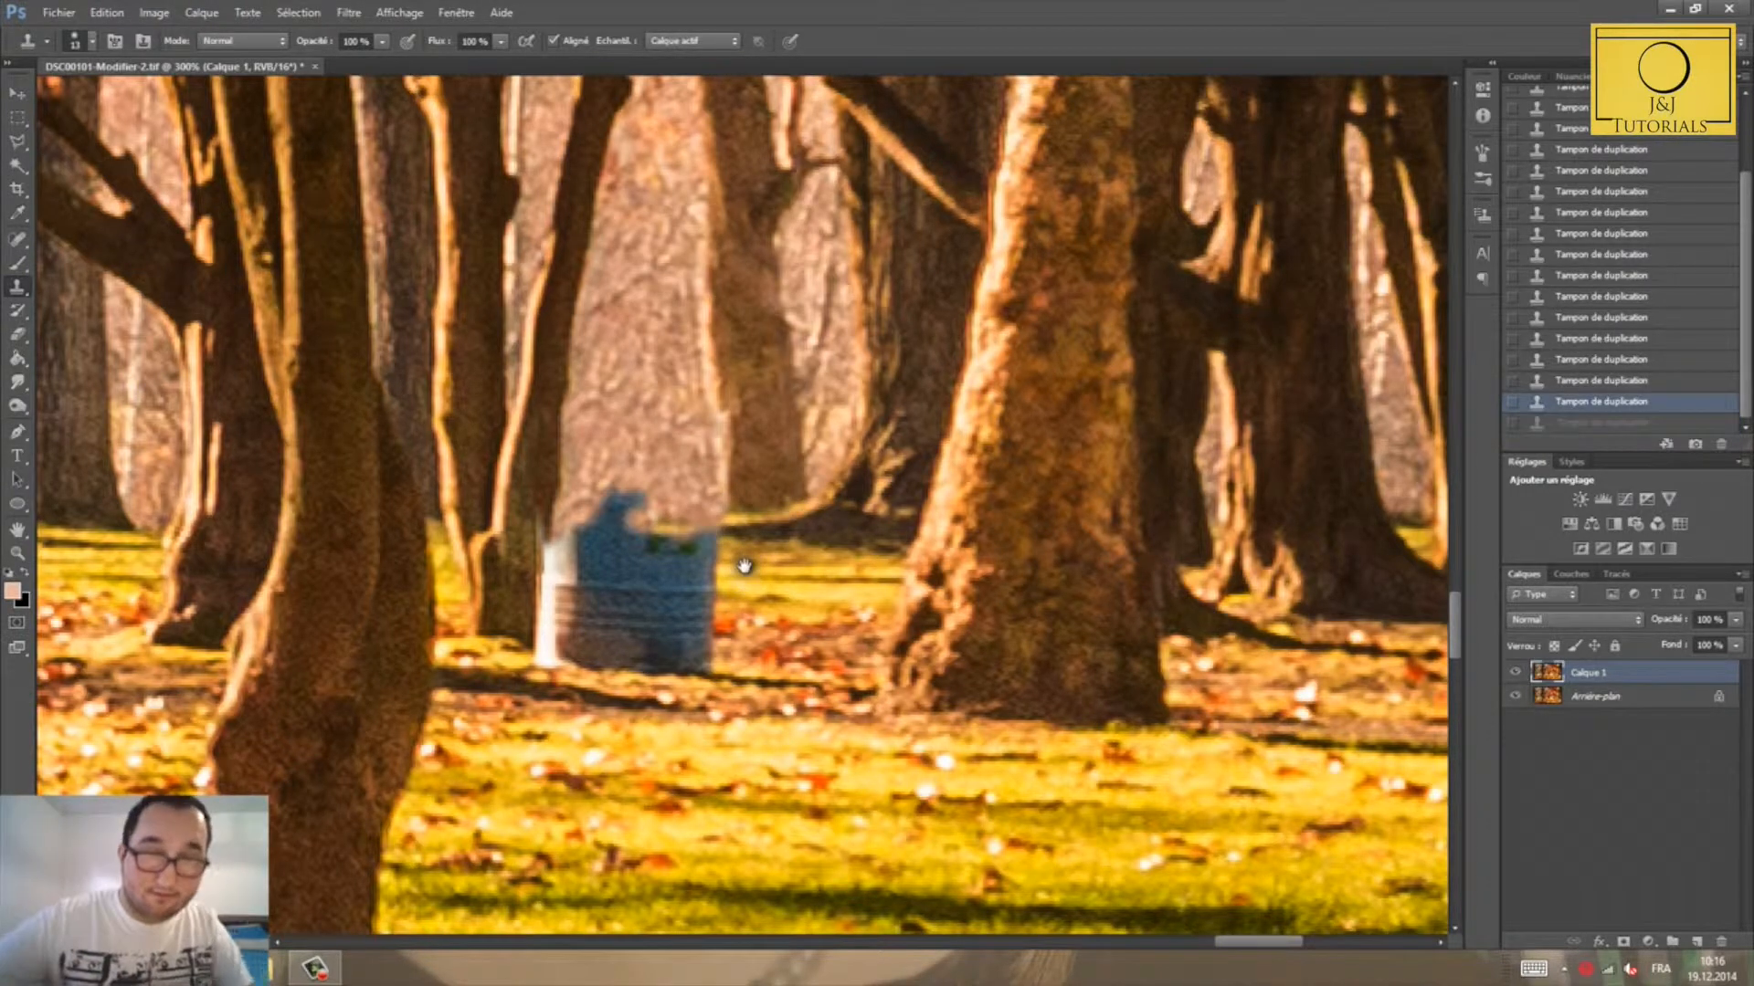
Step: Cover the lower part of the large blue barrel with cloned grass, fallen leaves and trunk edge
drag(863, 597, 973, 591)
mouse_move(807, 665)
mouse_down()
mouse_move(769, 668)
mouse_move(787, 671)
mouse_move(826, 597)
mouse_move(804, 541)
mouse_move(722, 546)
mouse_move(779, 630)
mouse_up()
alt+click(951, 654)
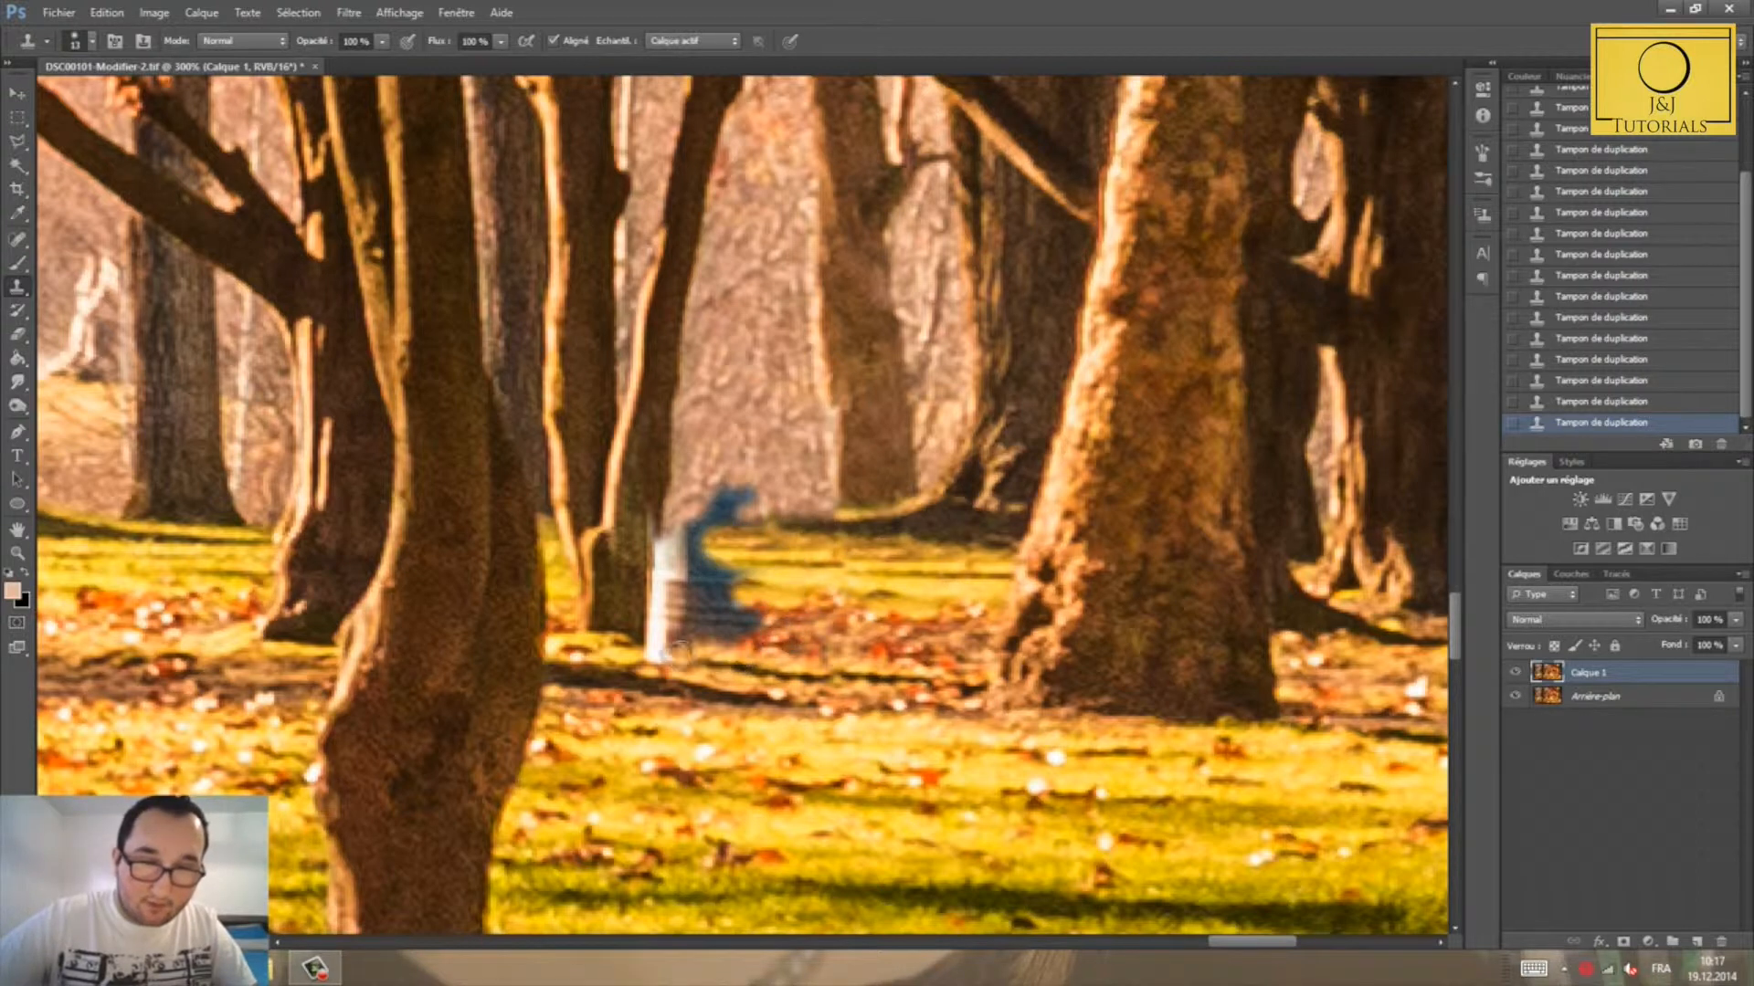
drag(645, 519, 832, 517)
mouse_move(738, 519)
mouse_down()
mouse_move(693, 527)
mouse_move(694, 545)
mouse_move(689, 531)
mouse_move(683, 569)
mouse_move(741, 577)
mouse_move(708, 602)
mouse_move(748, 618)
mouse_move(687, 628)
mouse_up()
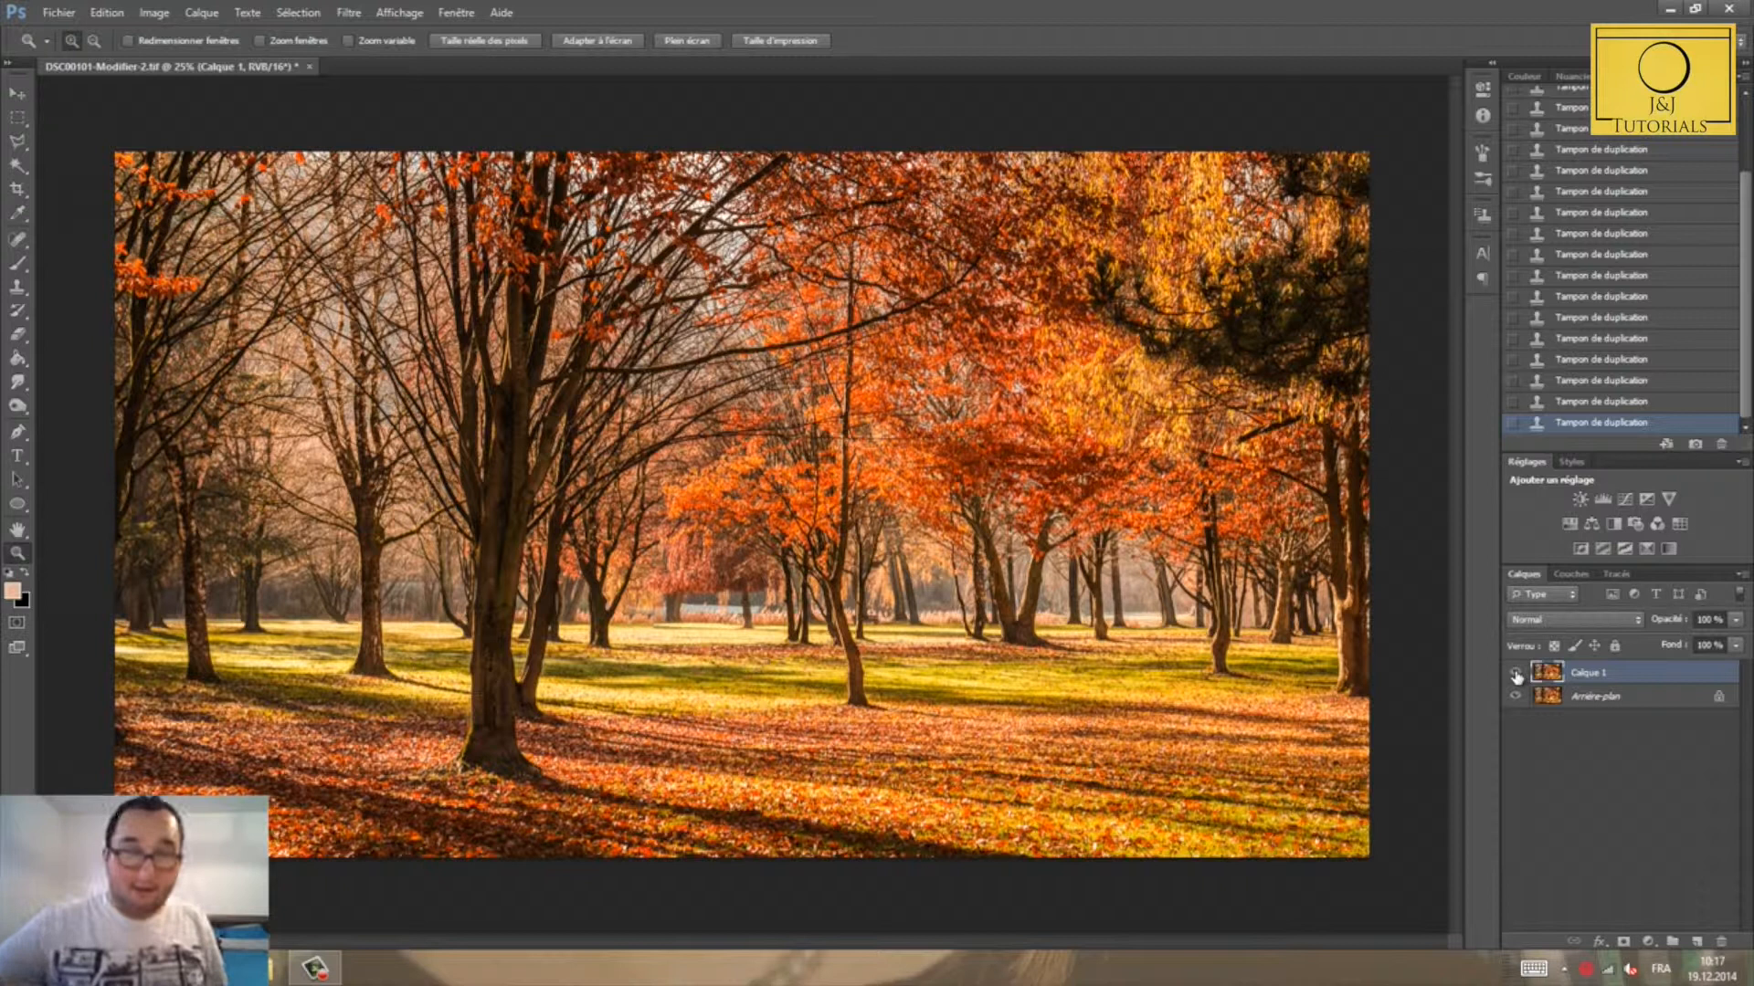
Step: Save the retouched photo under its existing file name
click(76, 18)
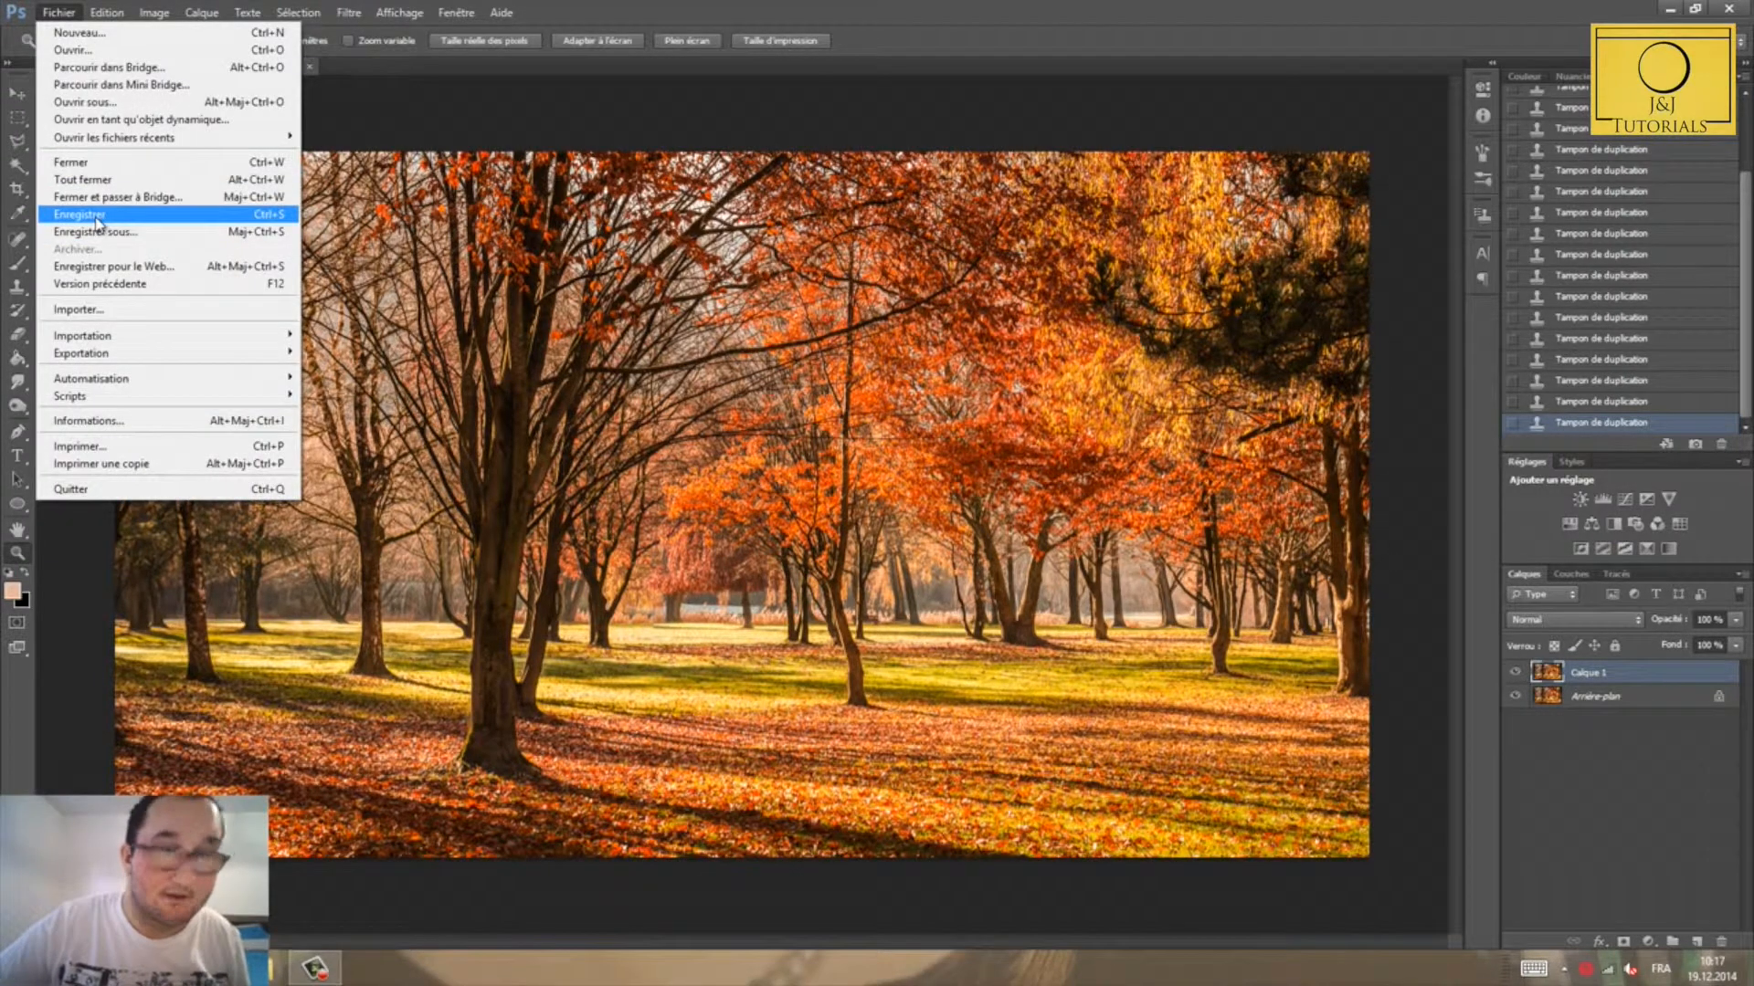
click(98, 217)
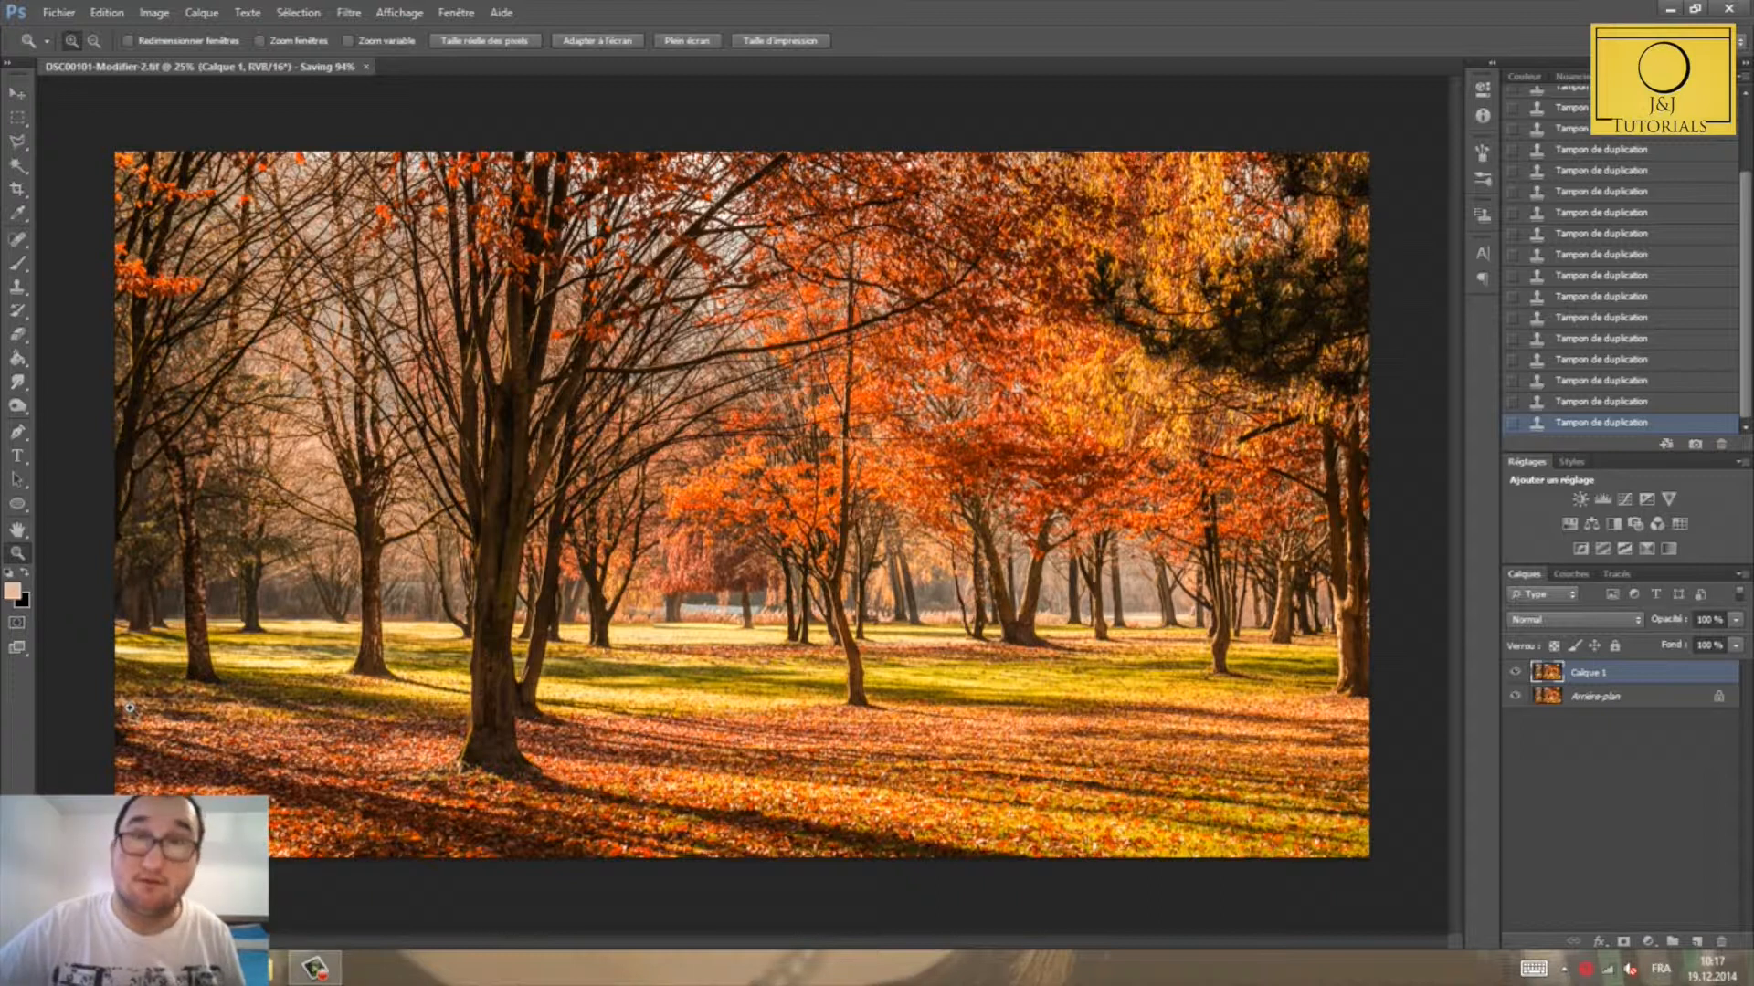